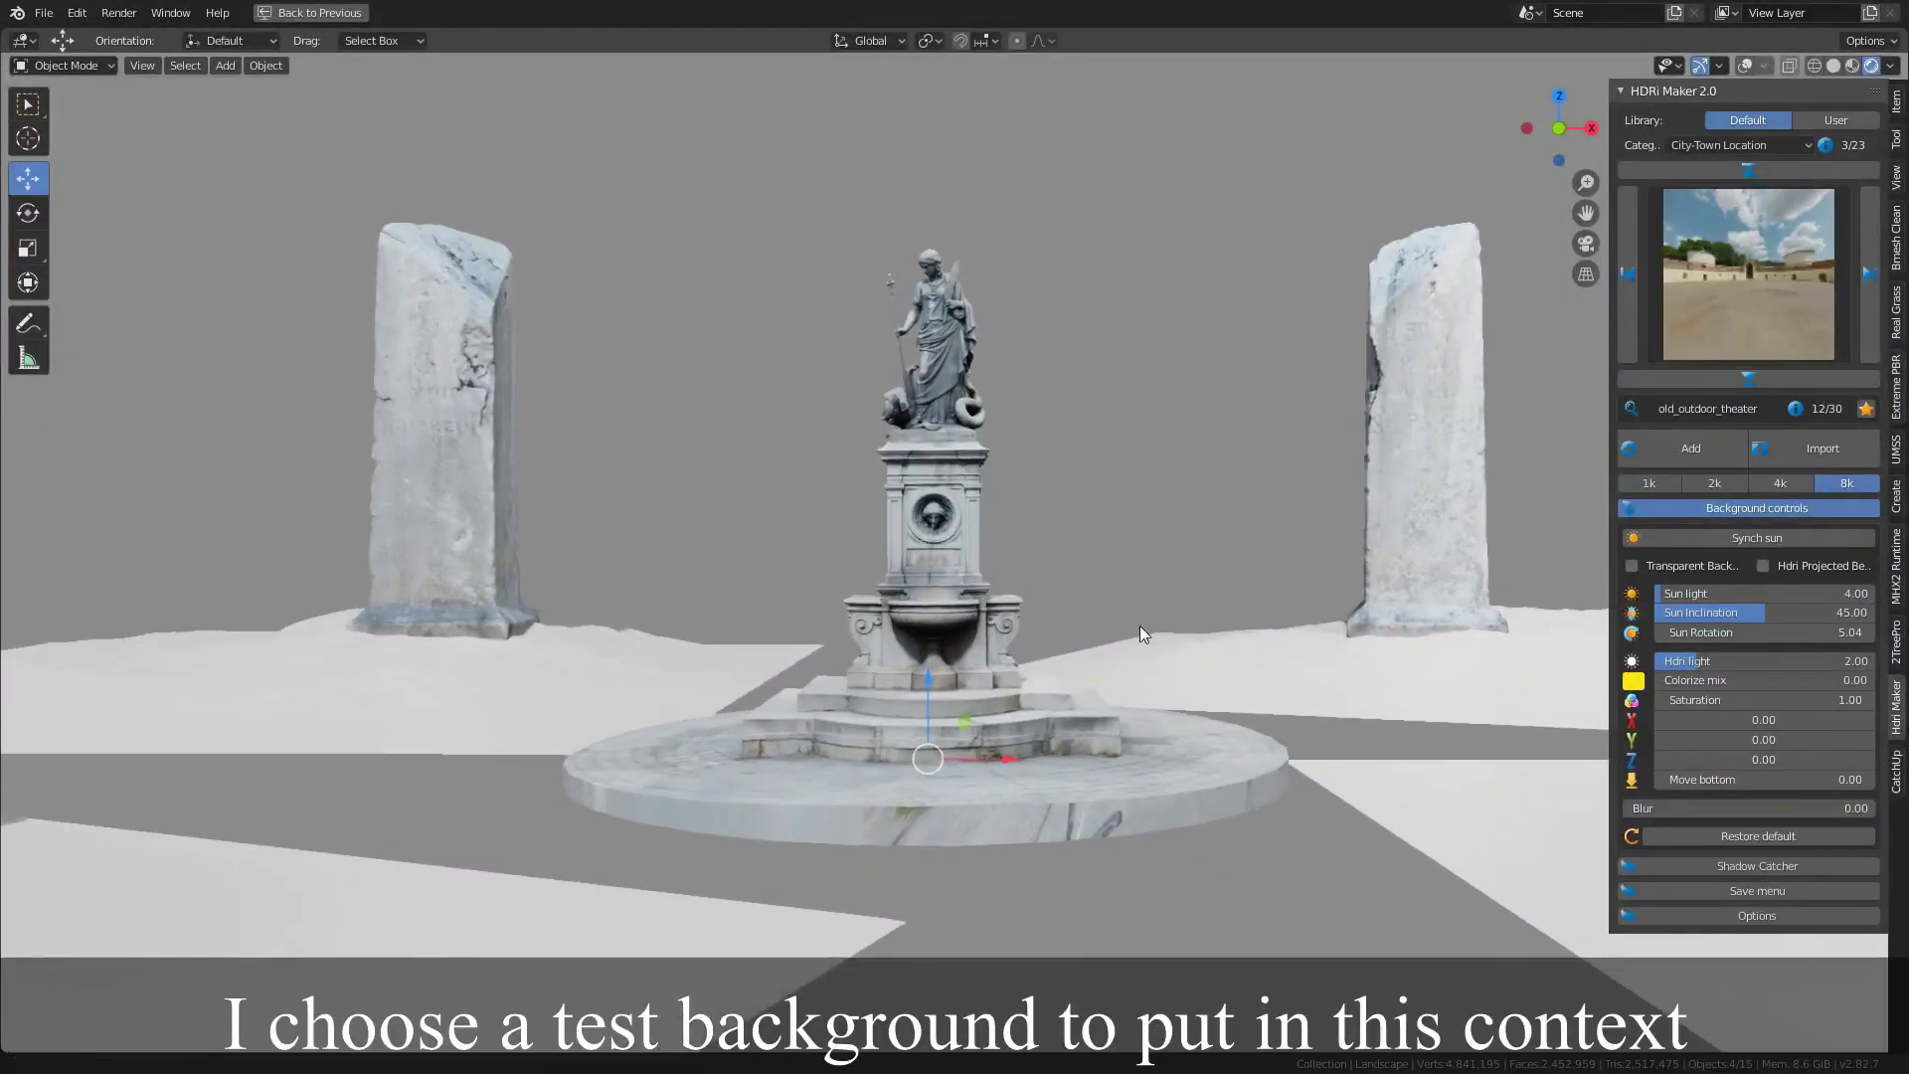
- Scroll the HDRi Maker City-Town Location library to the old_outdoor_theater HDRI
scroll(1139, 624, down, 4)
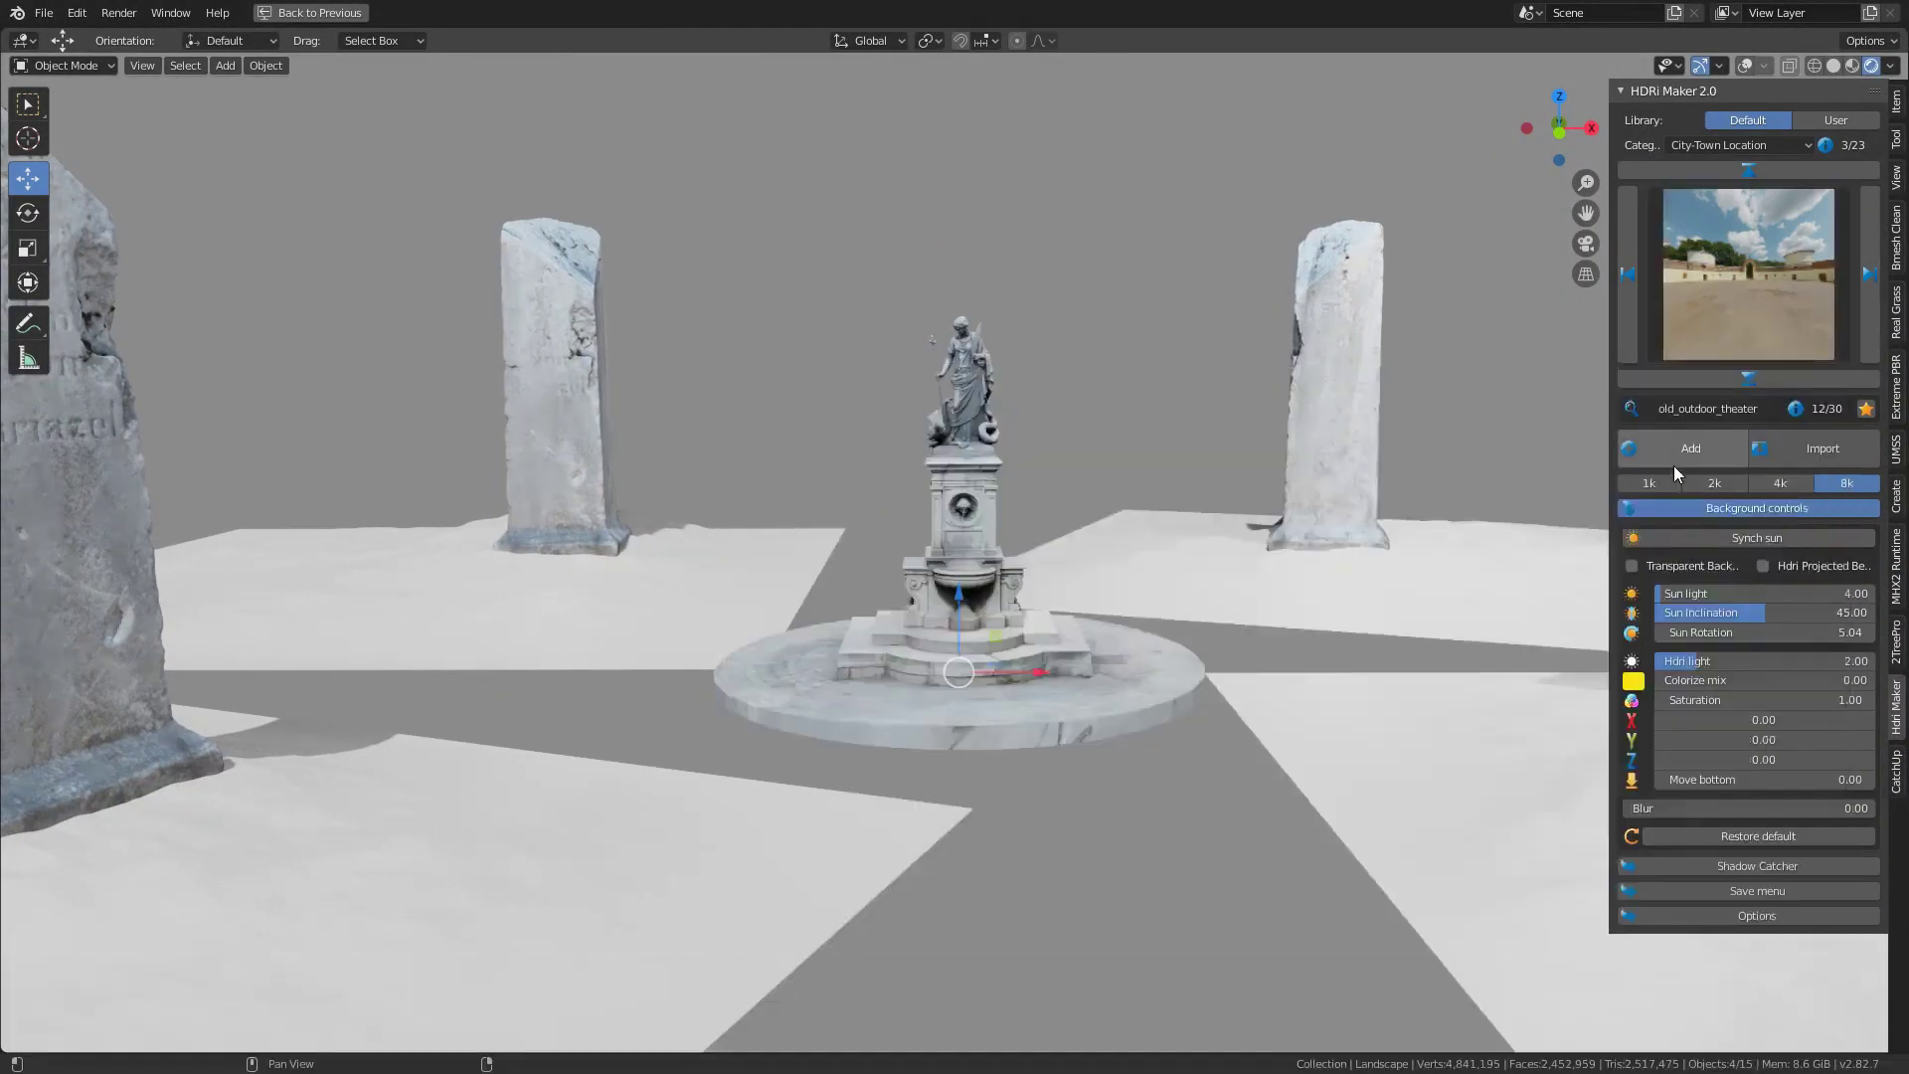
- Add old_outdoor_theater as the fountain background and enable Hdri Projected ground
click(1674, 462)
middle_drag(1106, 585, 1190, 486)
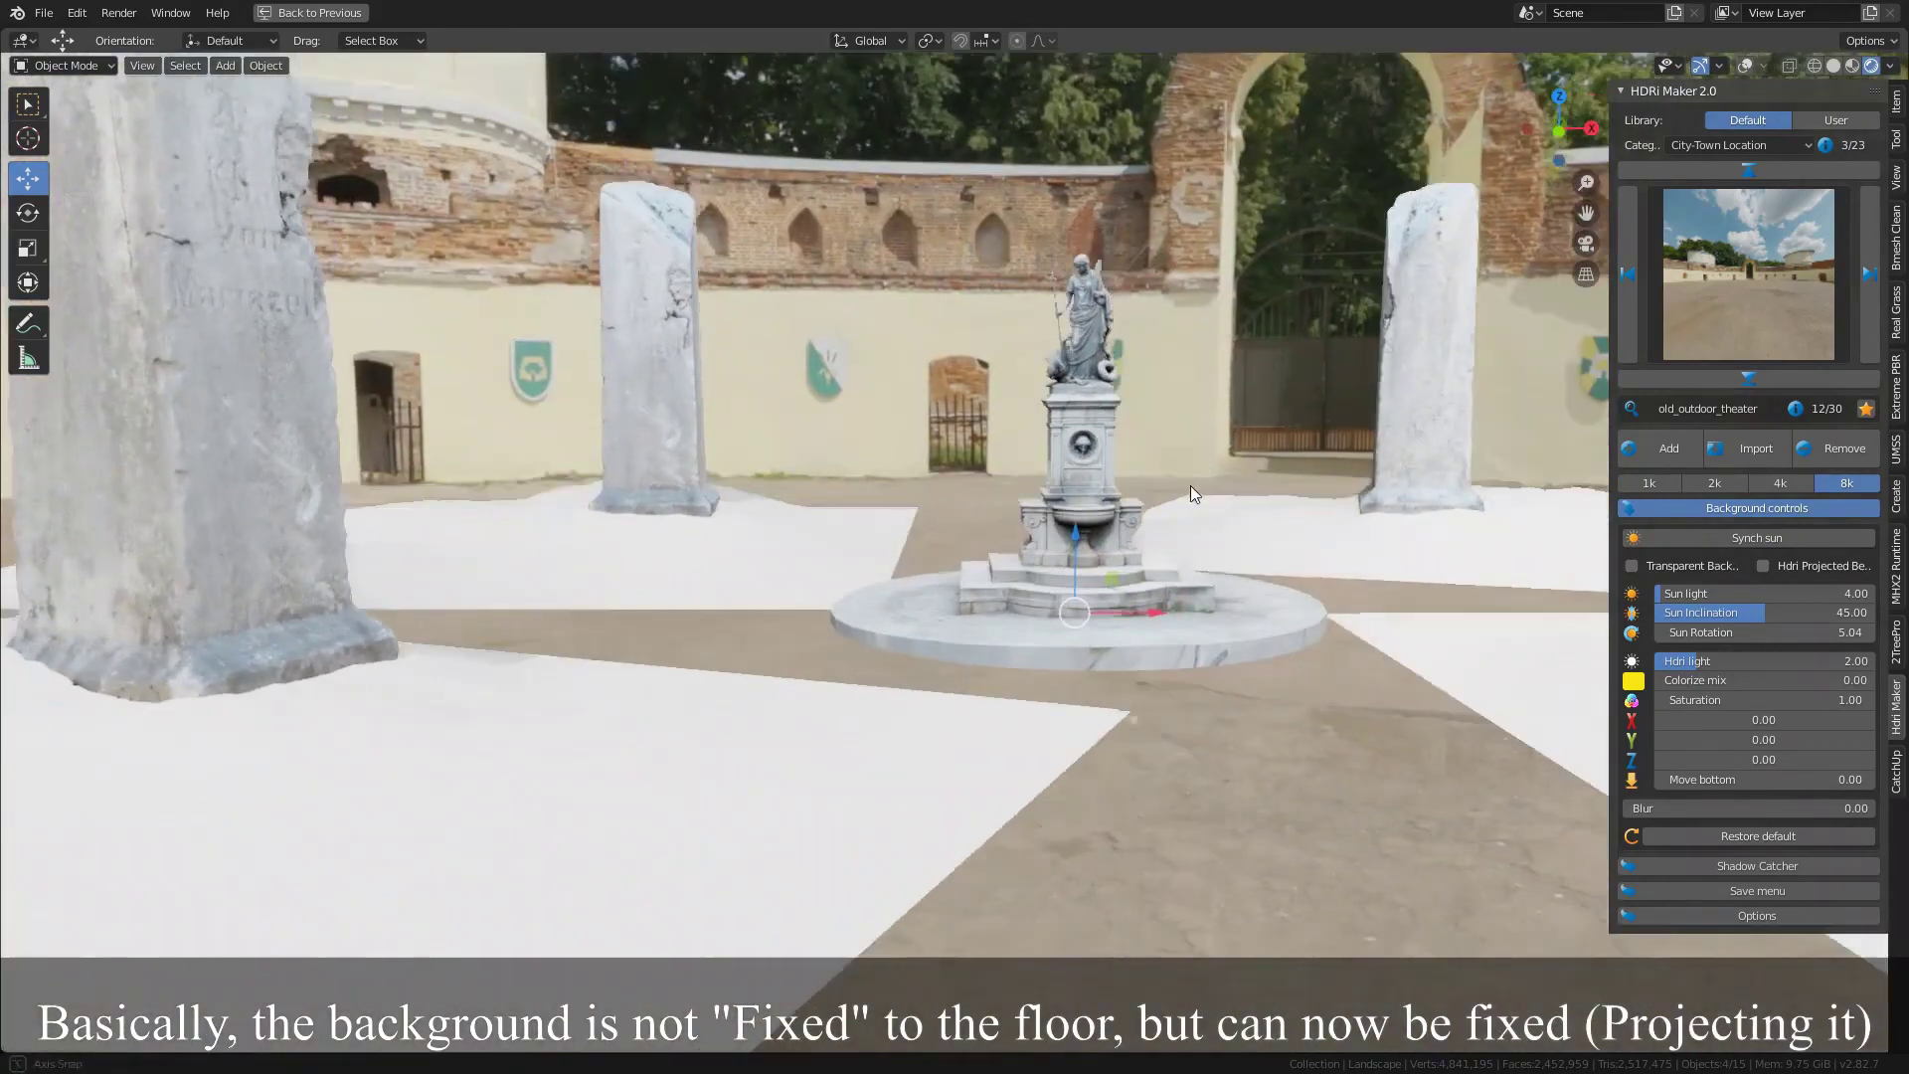
click(1763, 566)
mouse_move(1283, 597)
middle_down()
mouse_move(1227, 642)
mouse_move(1255, 610)
middle_up()
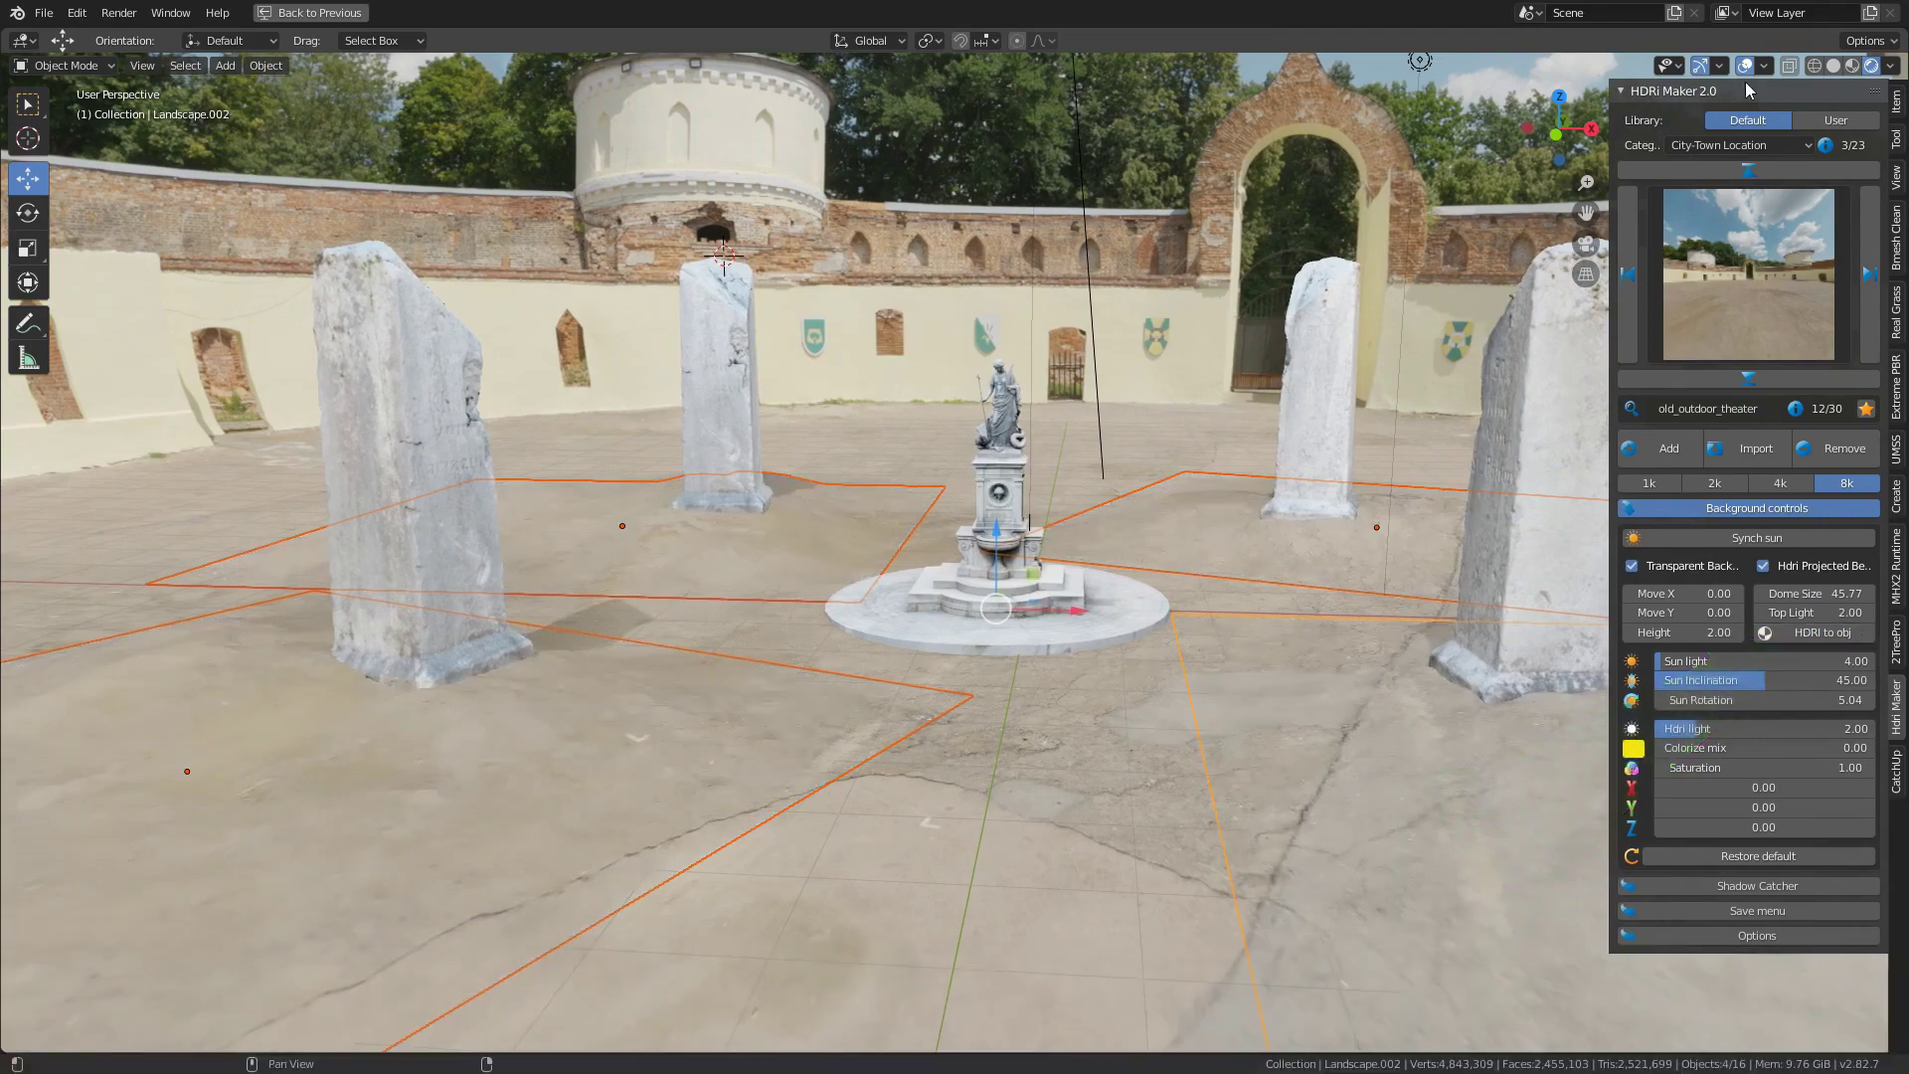
middle_drag(1221, 558, 696, 756)
scroll(1185, 591, up, 5)
scroll(719, 670, down, 5)
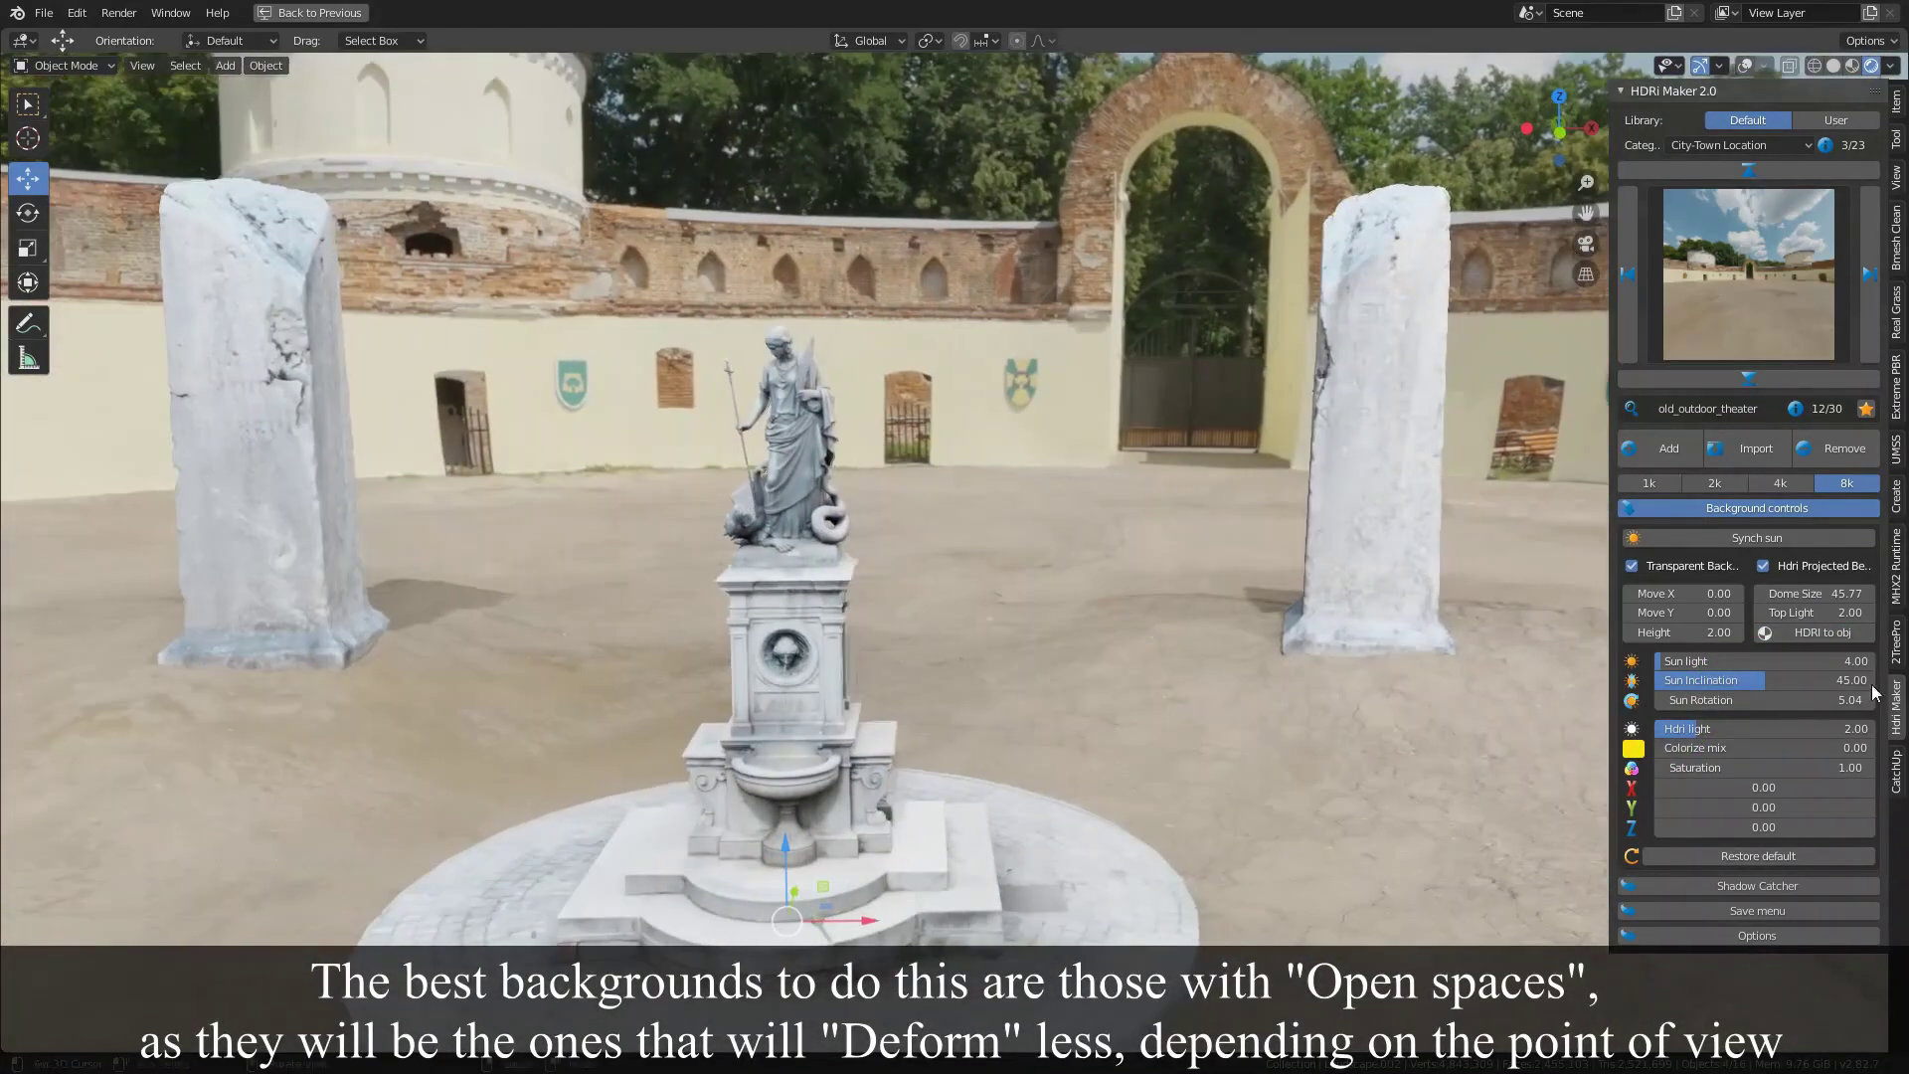
scroll(1002, 829, down, 2)
middle_drag(1002, 830, 1046, 682)
scroll(1076, 547, up, 3)
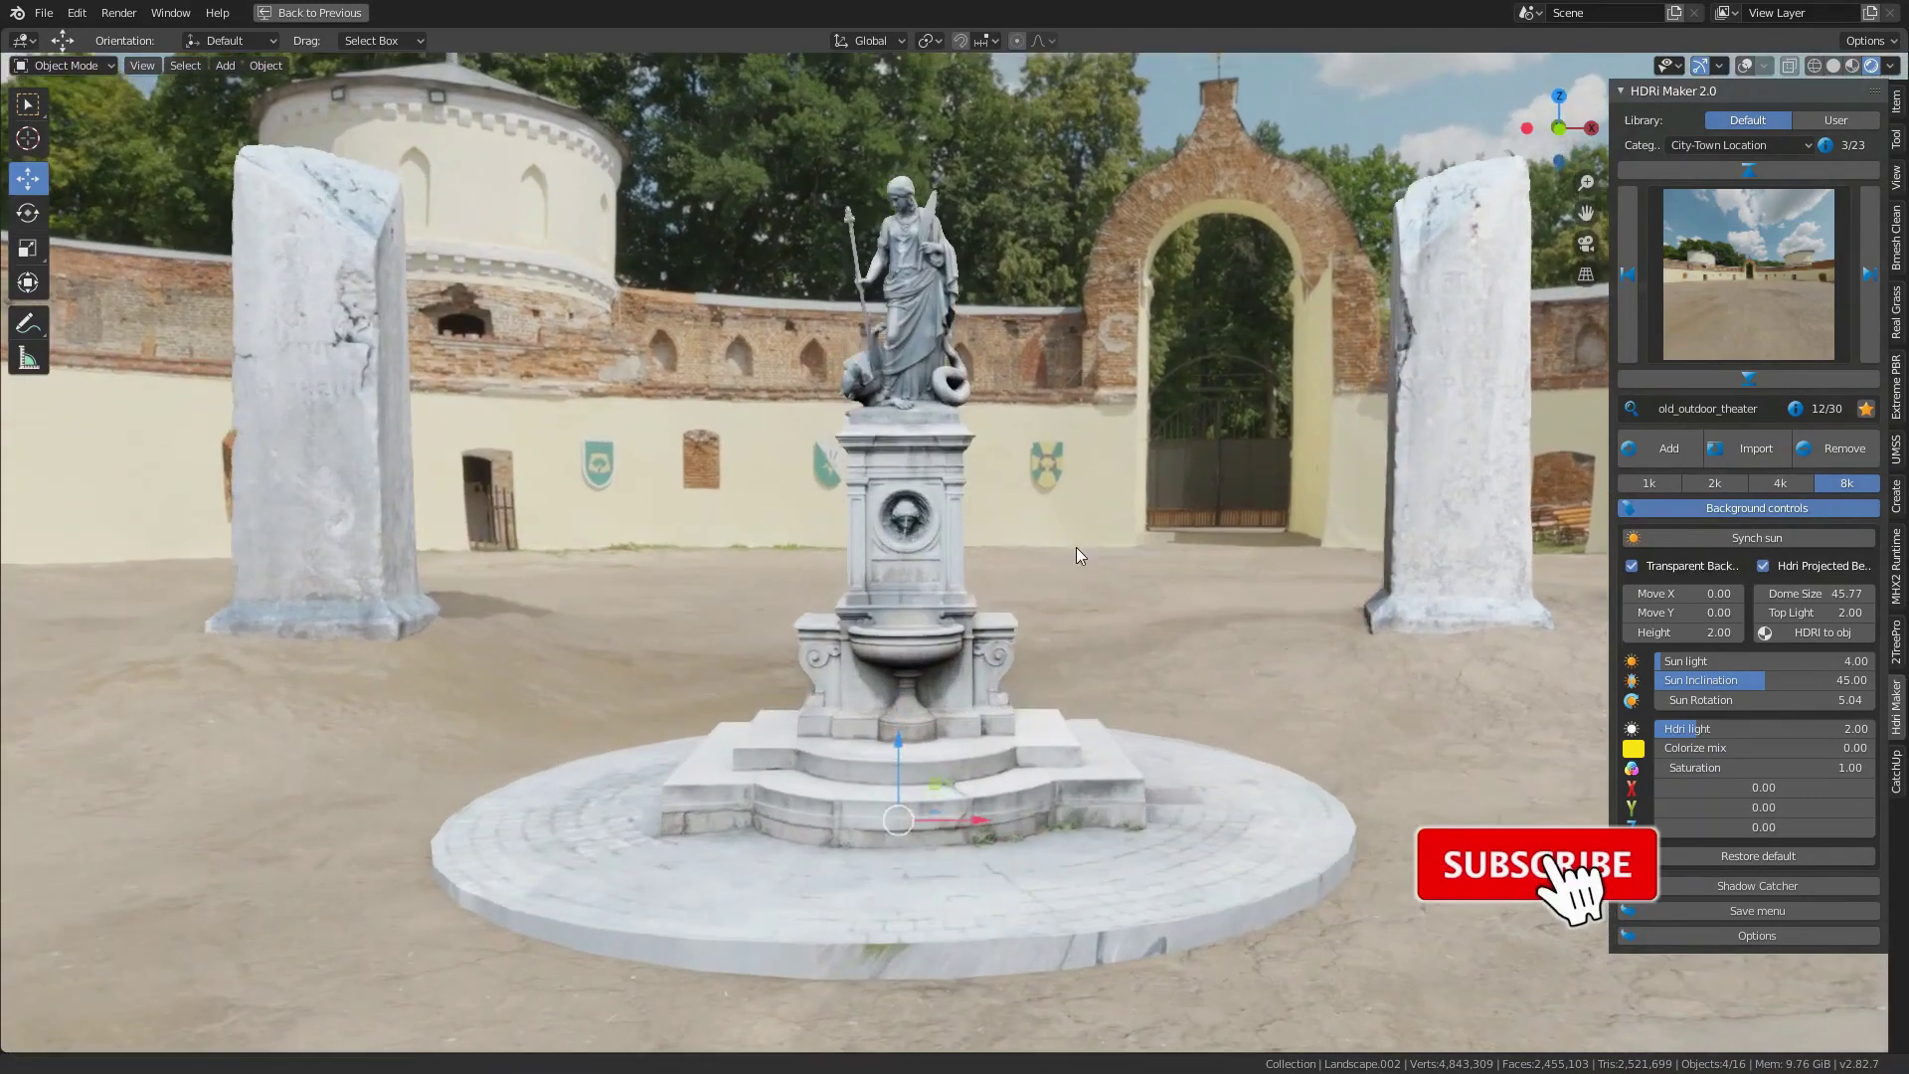
- Raise the projected HDRI height from 2.00 to 2.09 and view the courtyard at eye level
drag(1686, 632, 1705, 632)
middle_drag(1173, 696, 1256, 693)
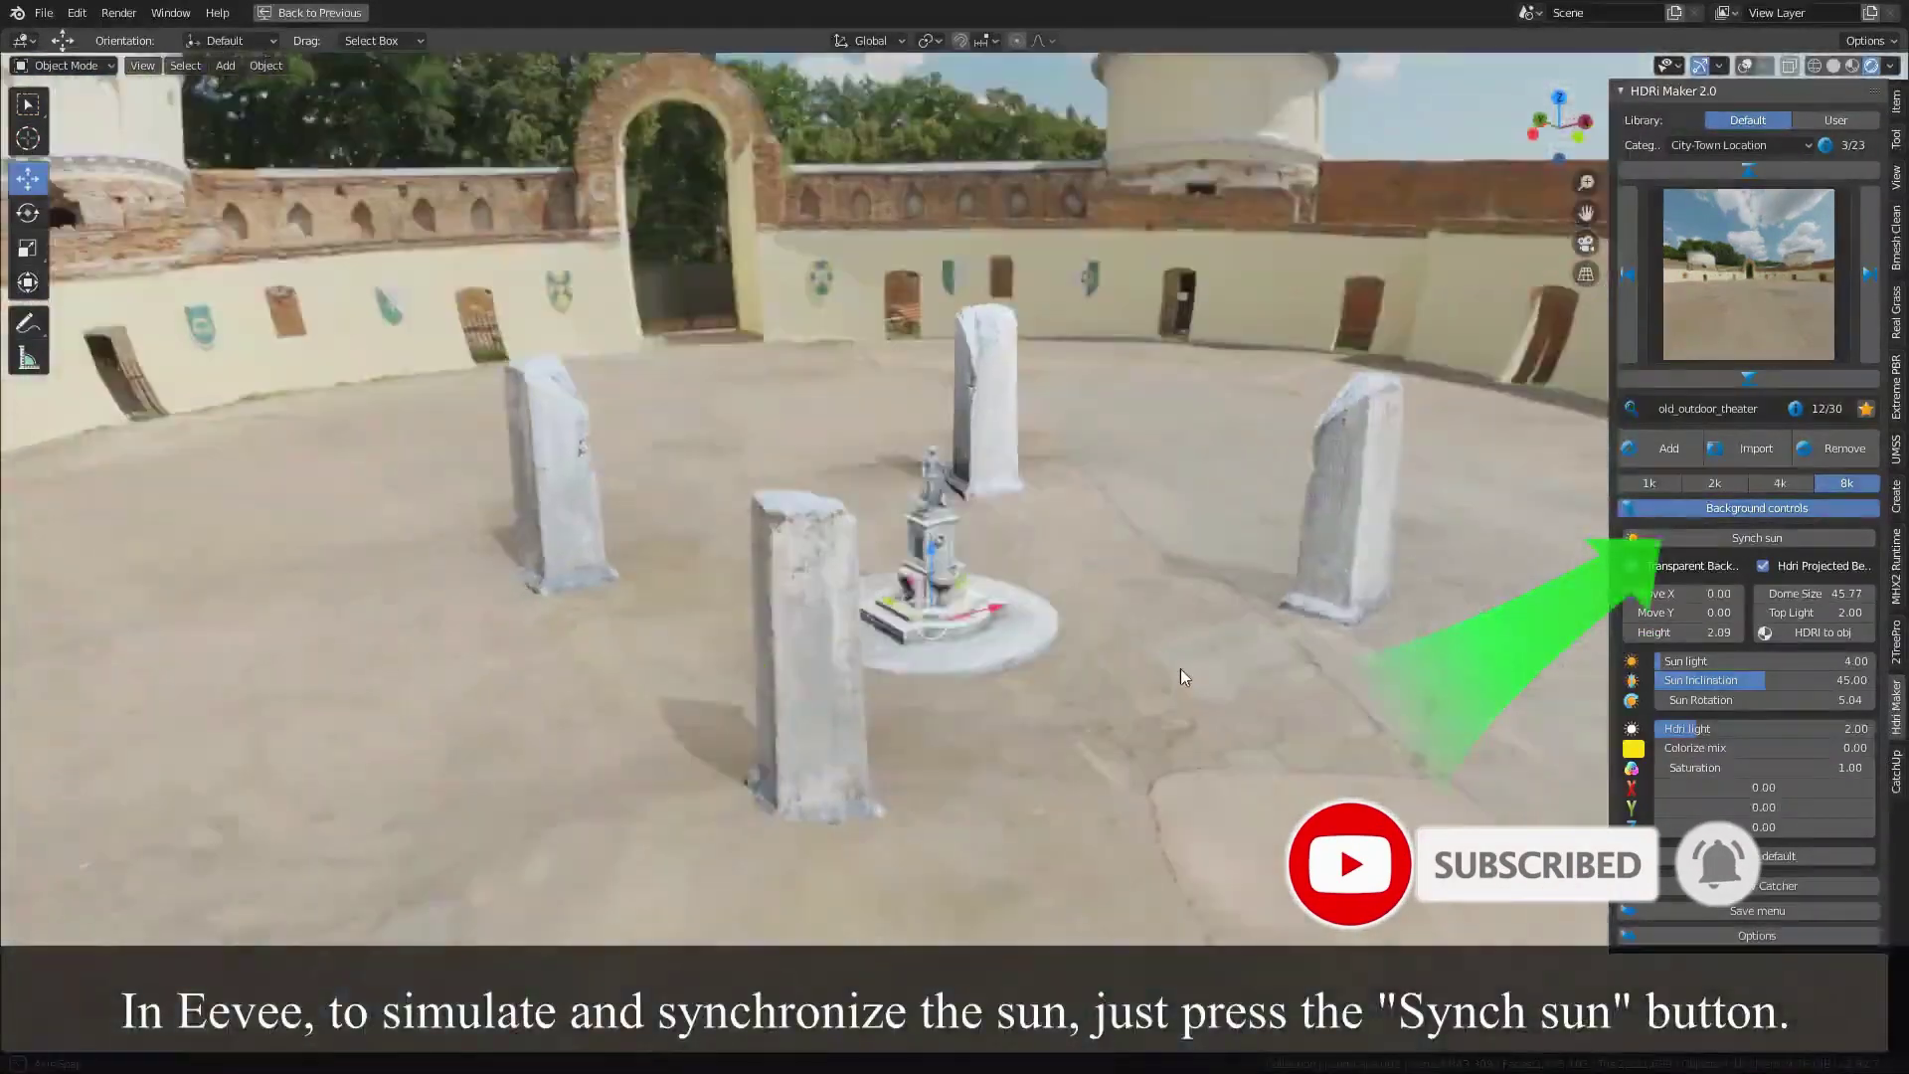
middle_drag(1179, 669, 915, 692)
scroll(915, 692, up, 3)
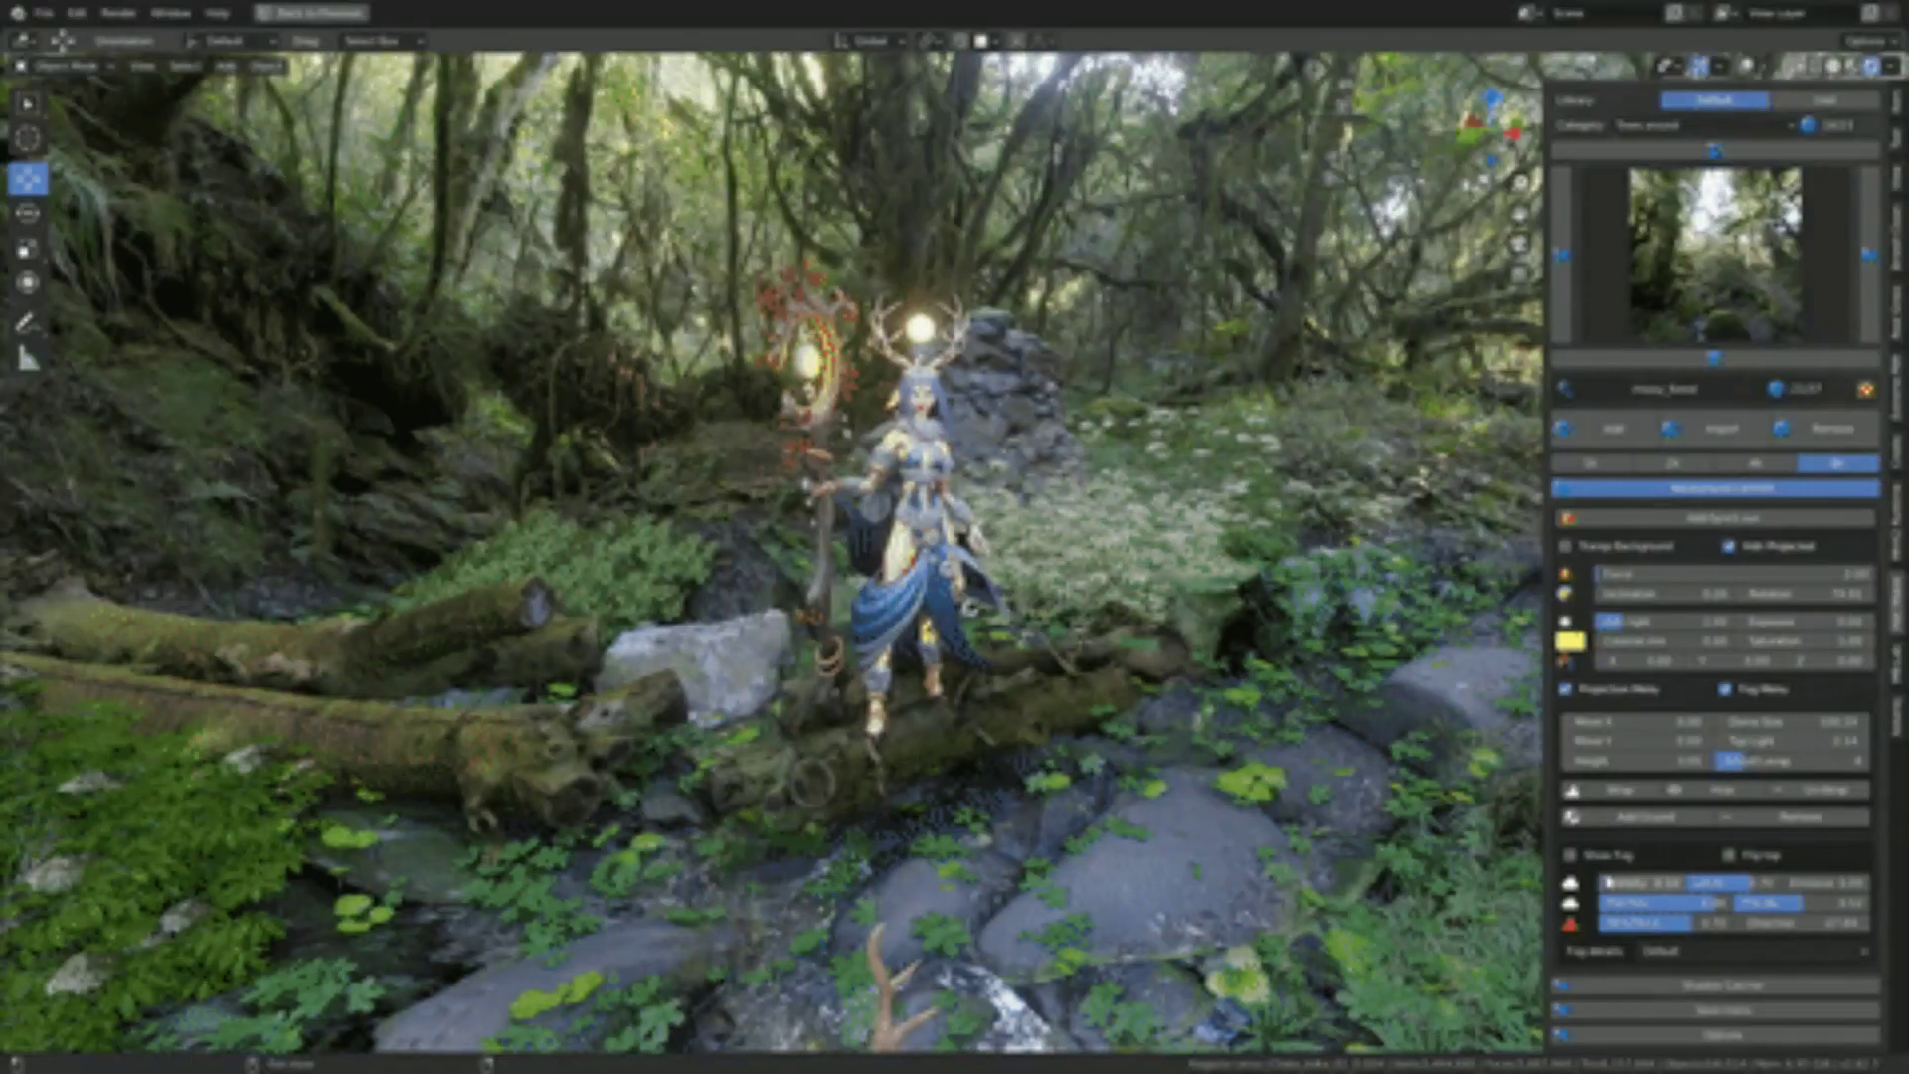
- Turn on Show Fog around the forest character, then switch it off again
click(1599, 860)
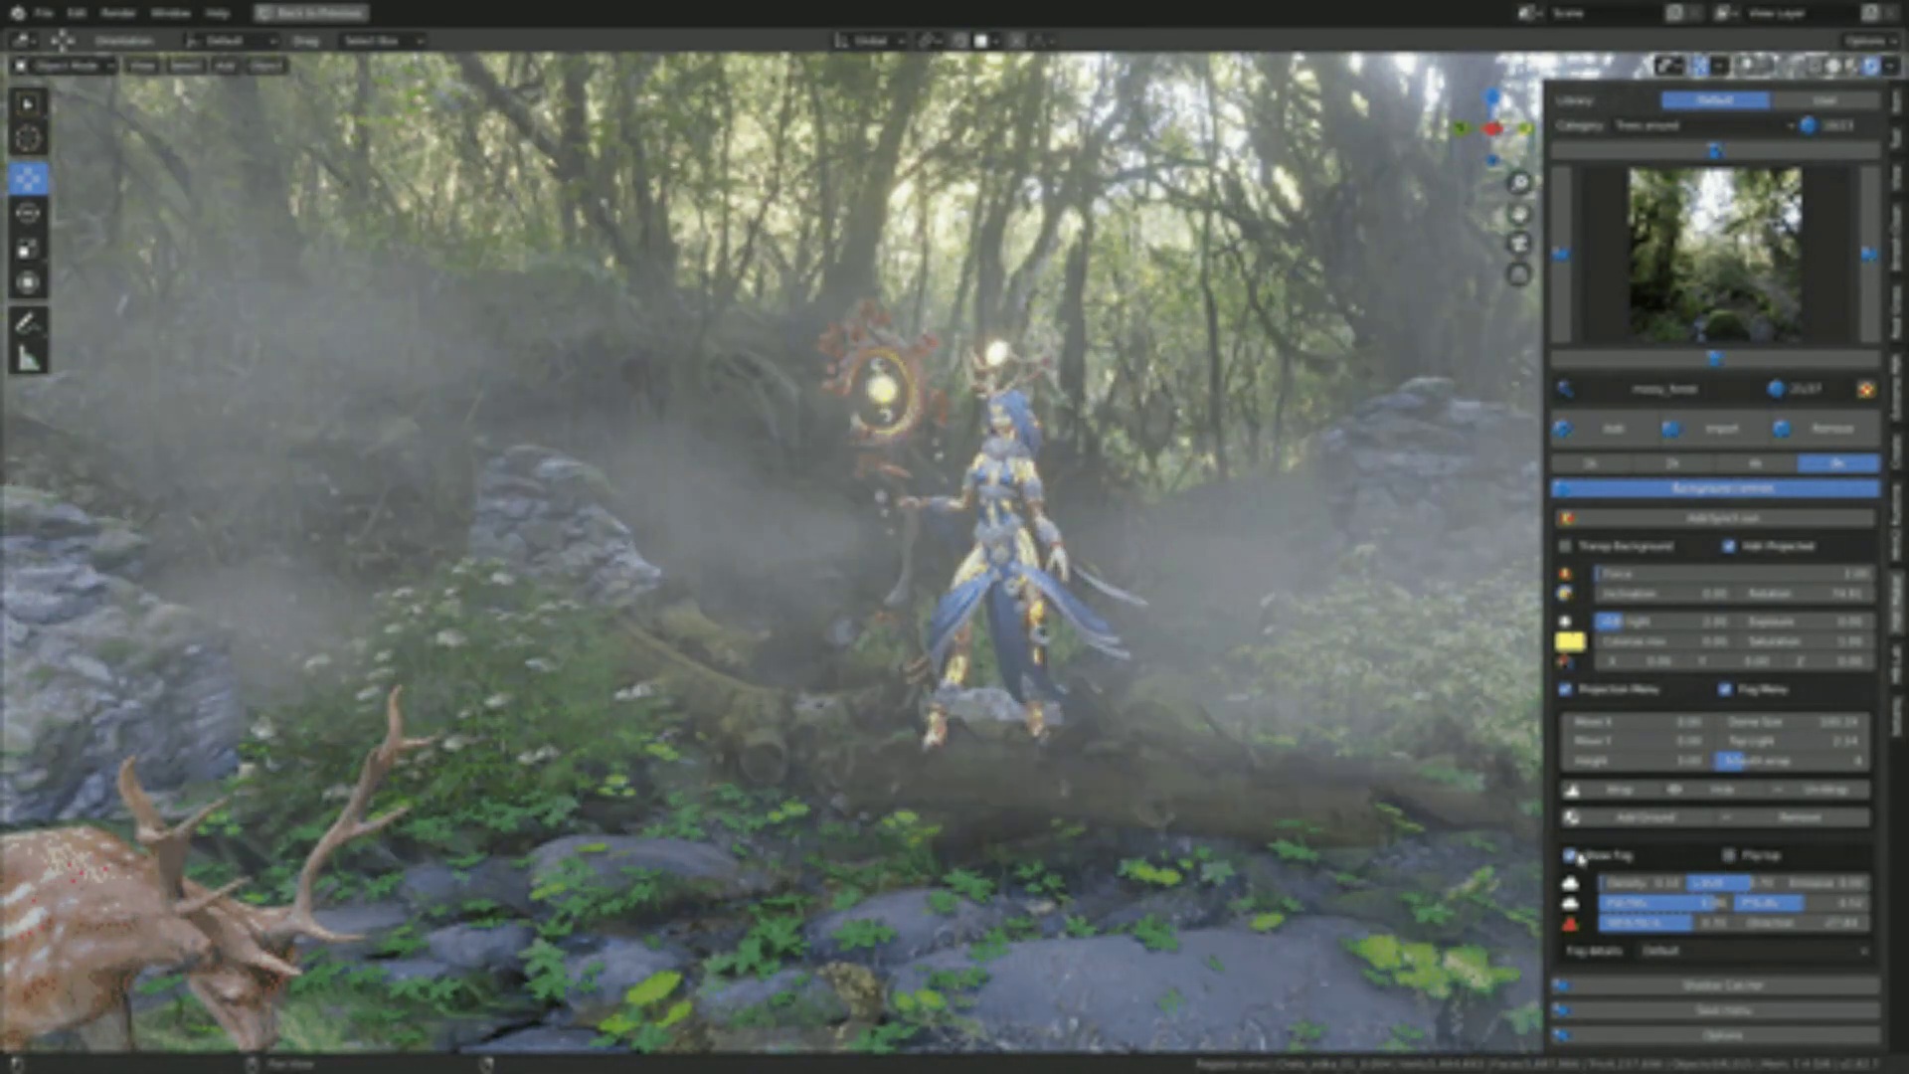
click(1573, 855)
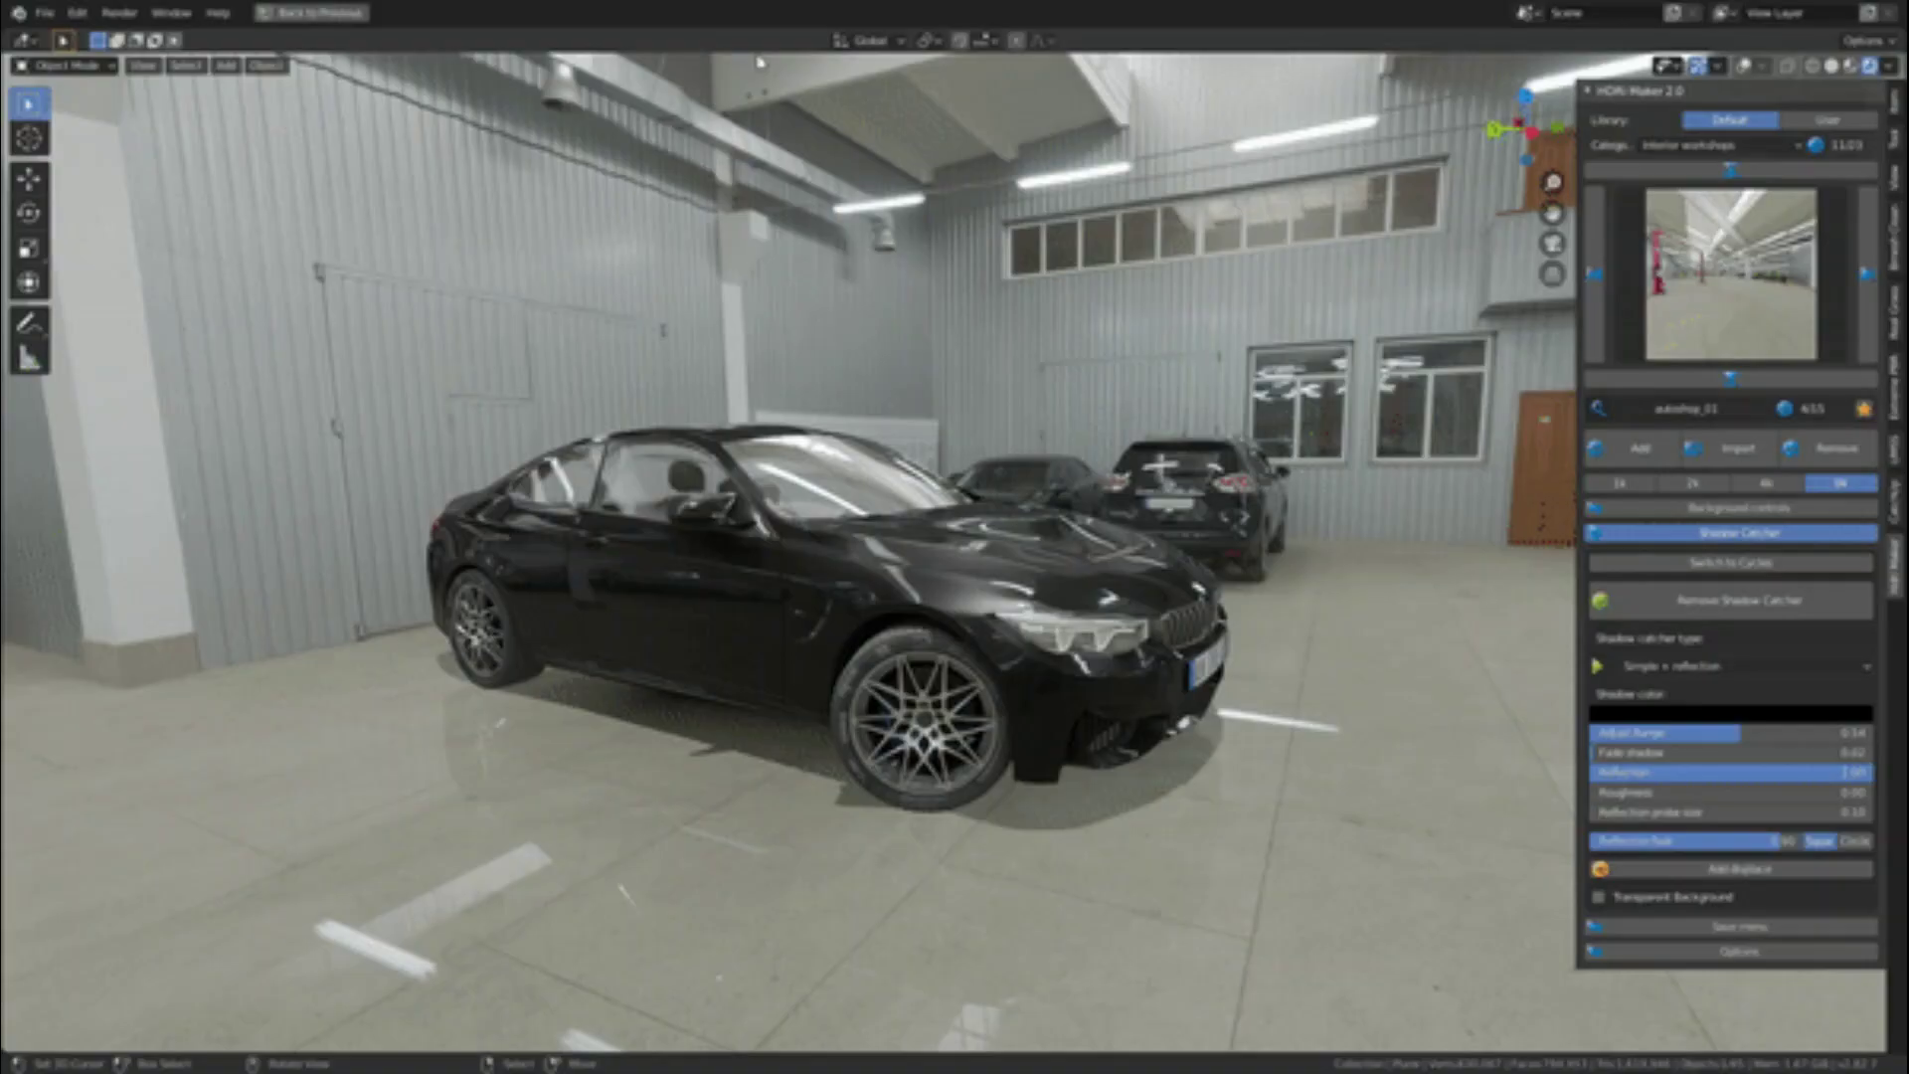
- Enable Transparent Background behind the car with floor Reflection and Roughness at 0
click(1599, 897)
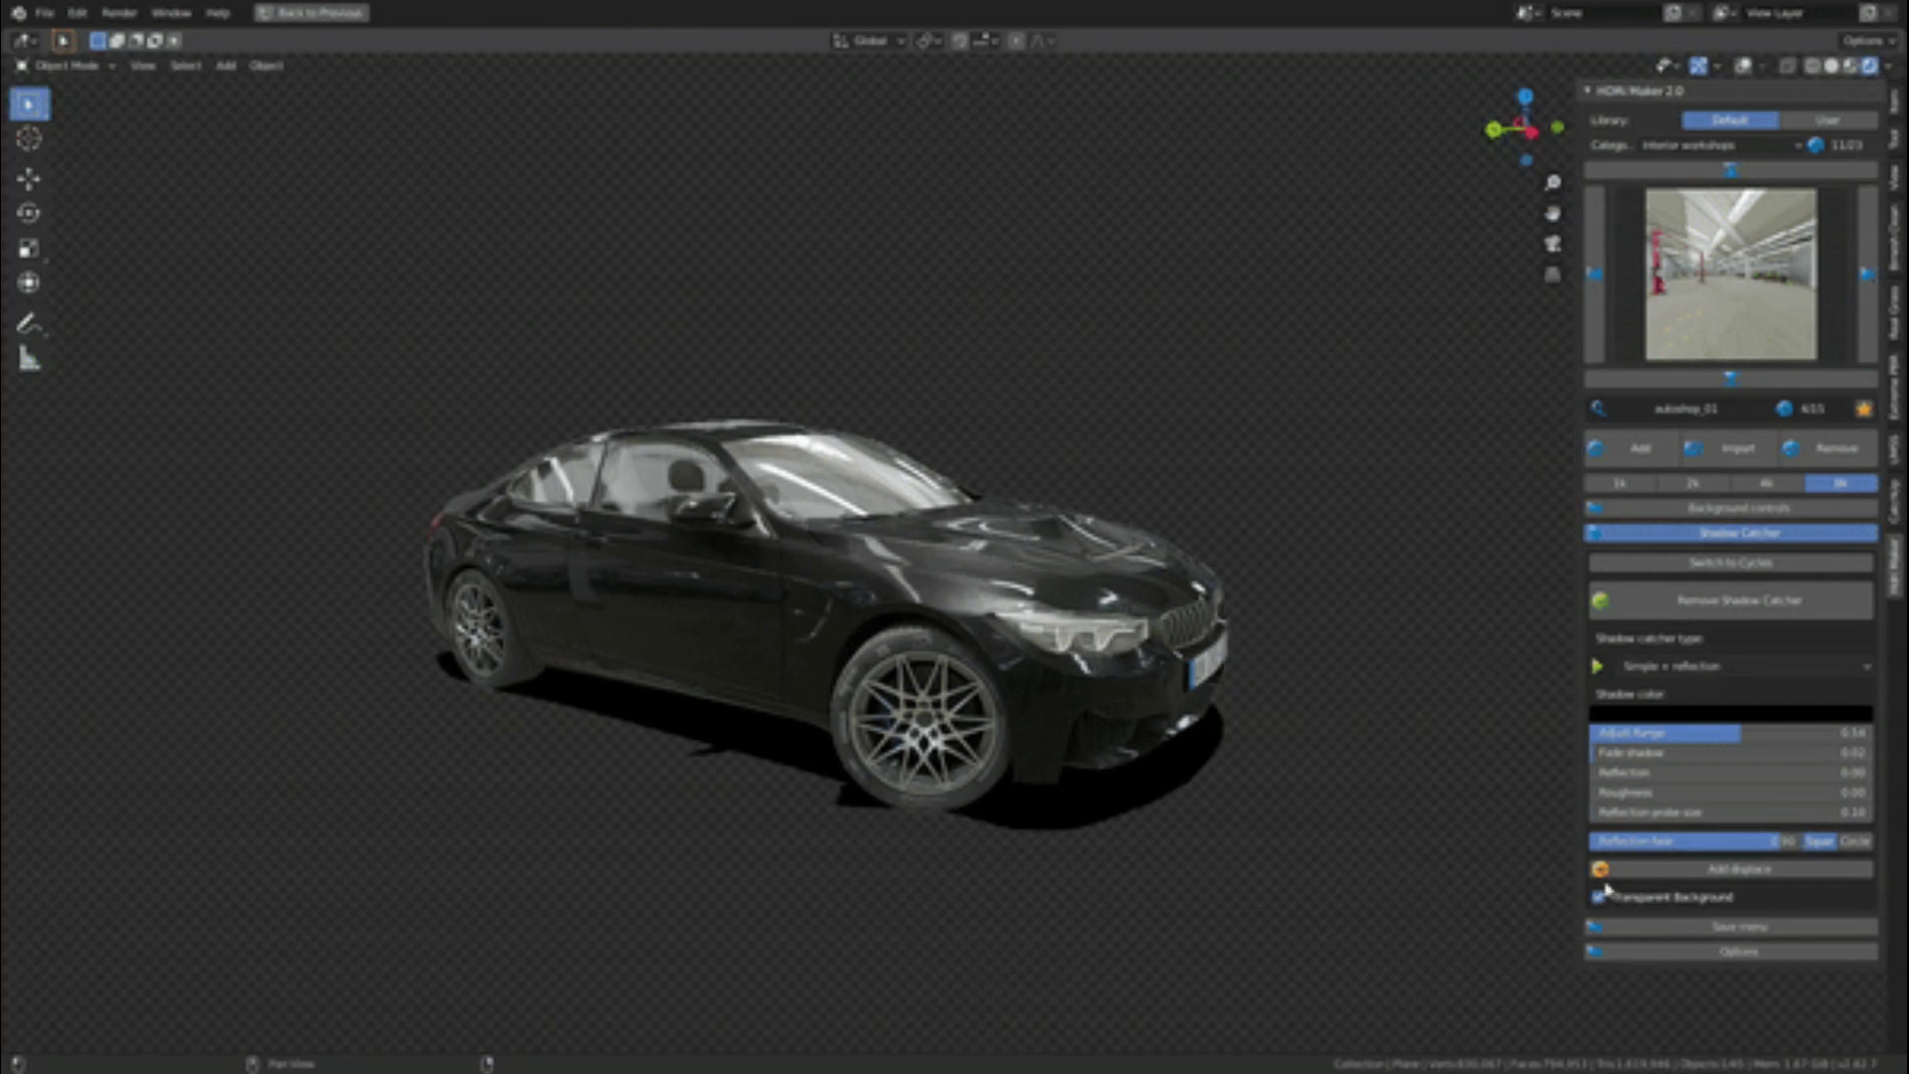
drag(1621, 773, 1870, 773)
drag(1630, 792, 1653, 792)
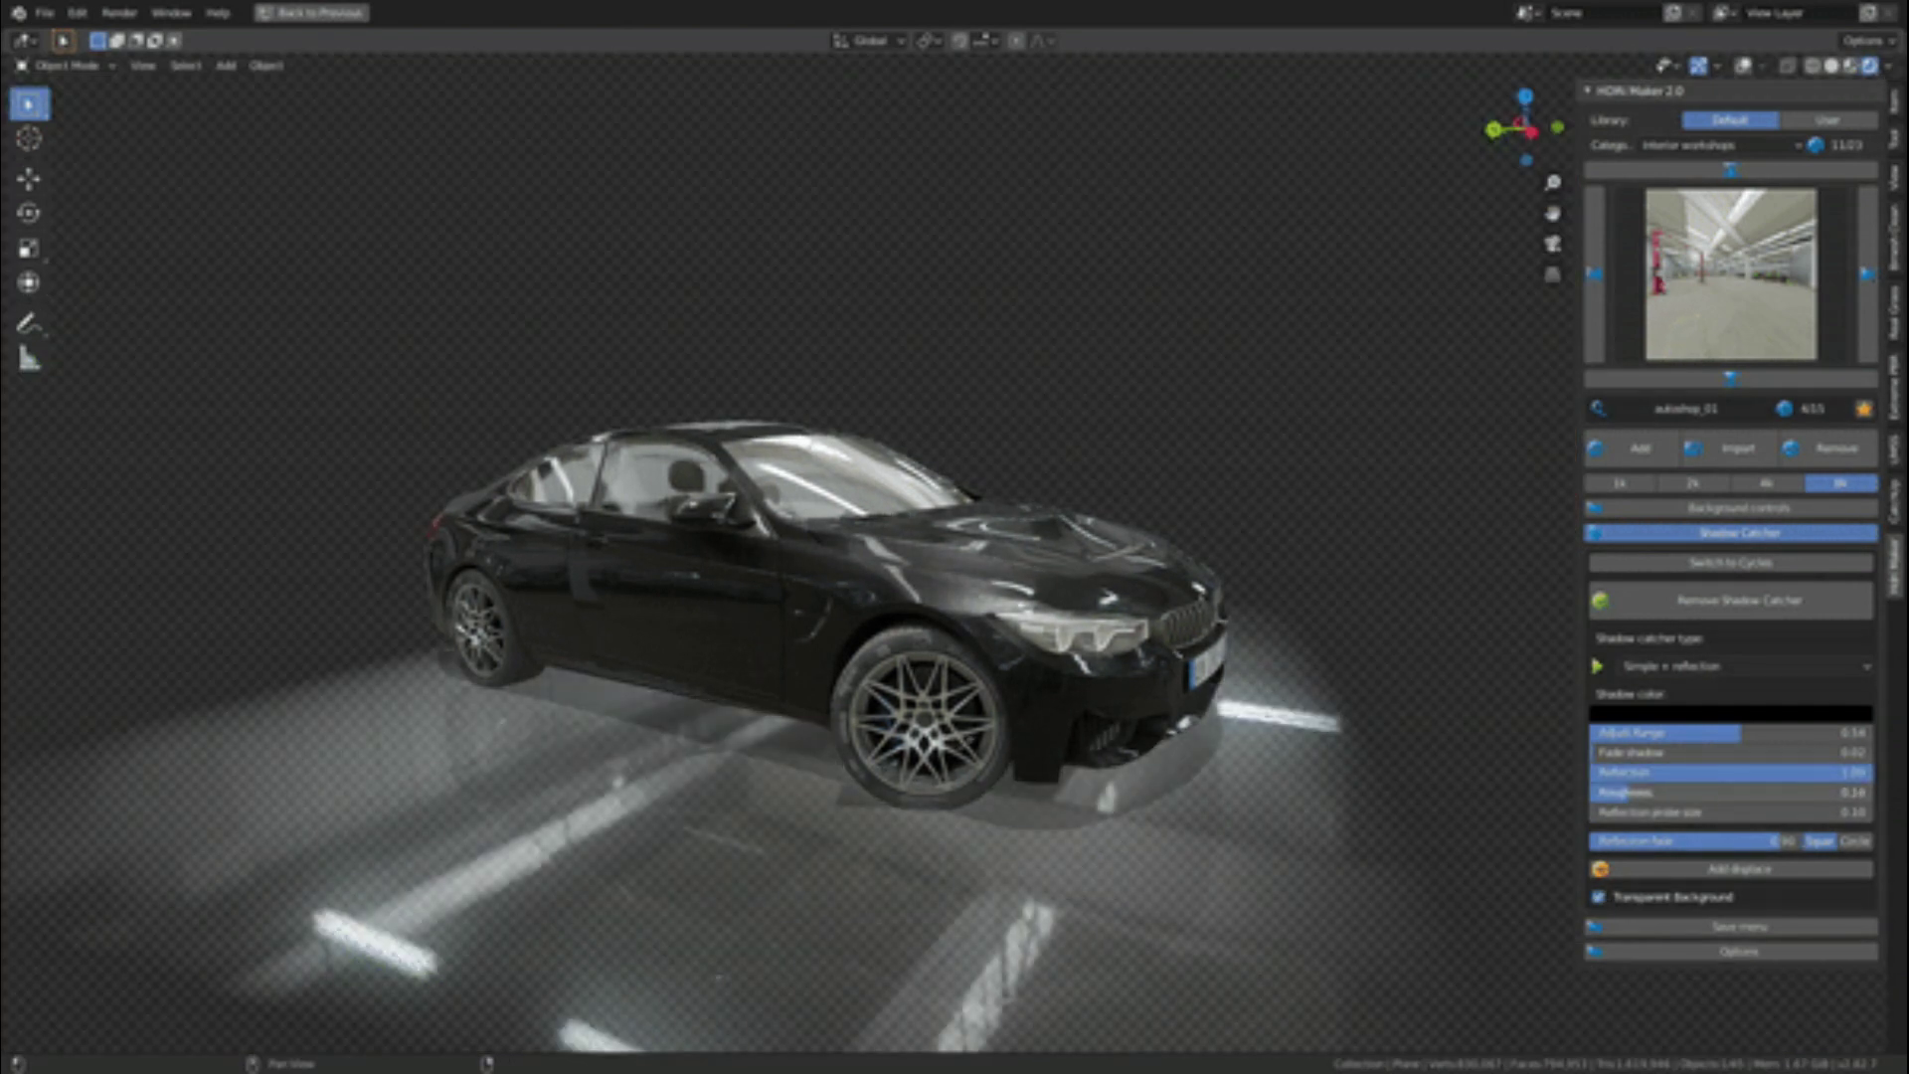
click(1599, 897)
click(1599, 897)
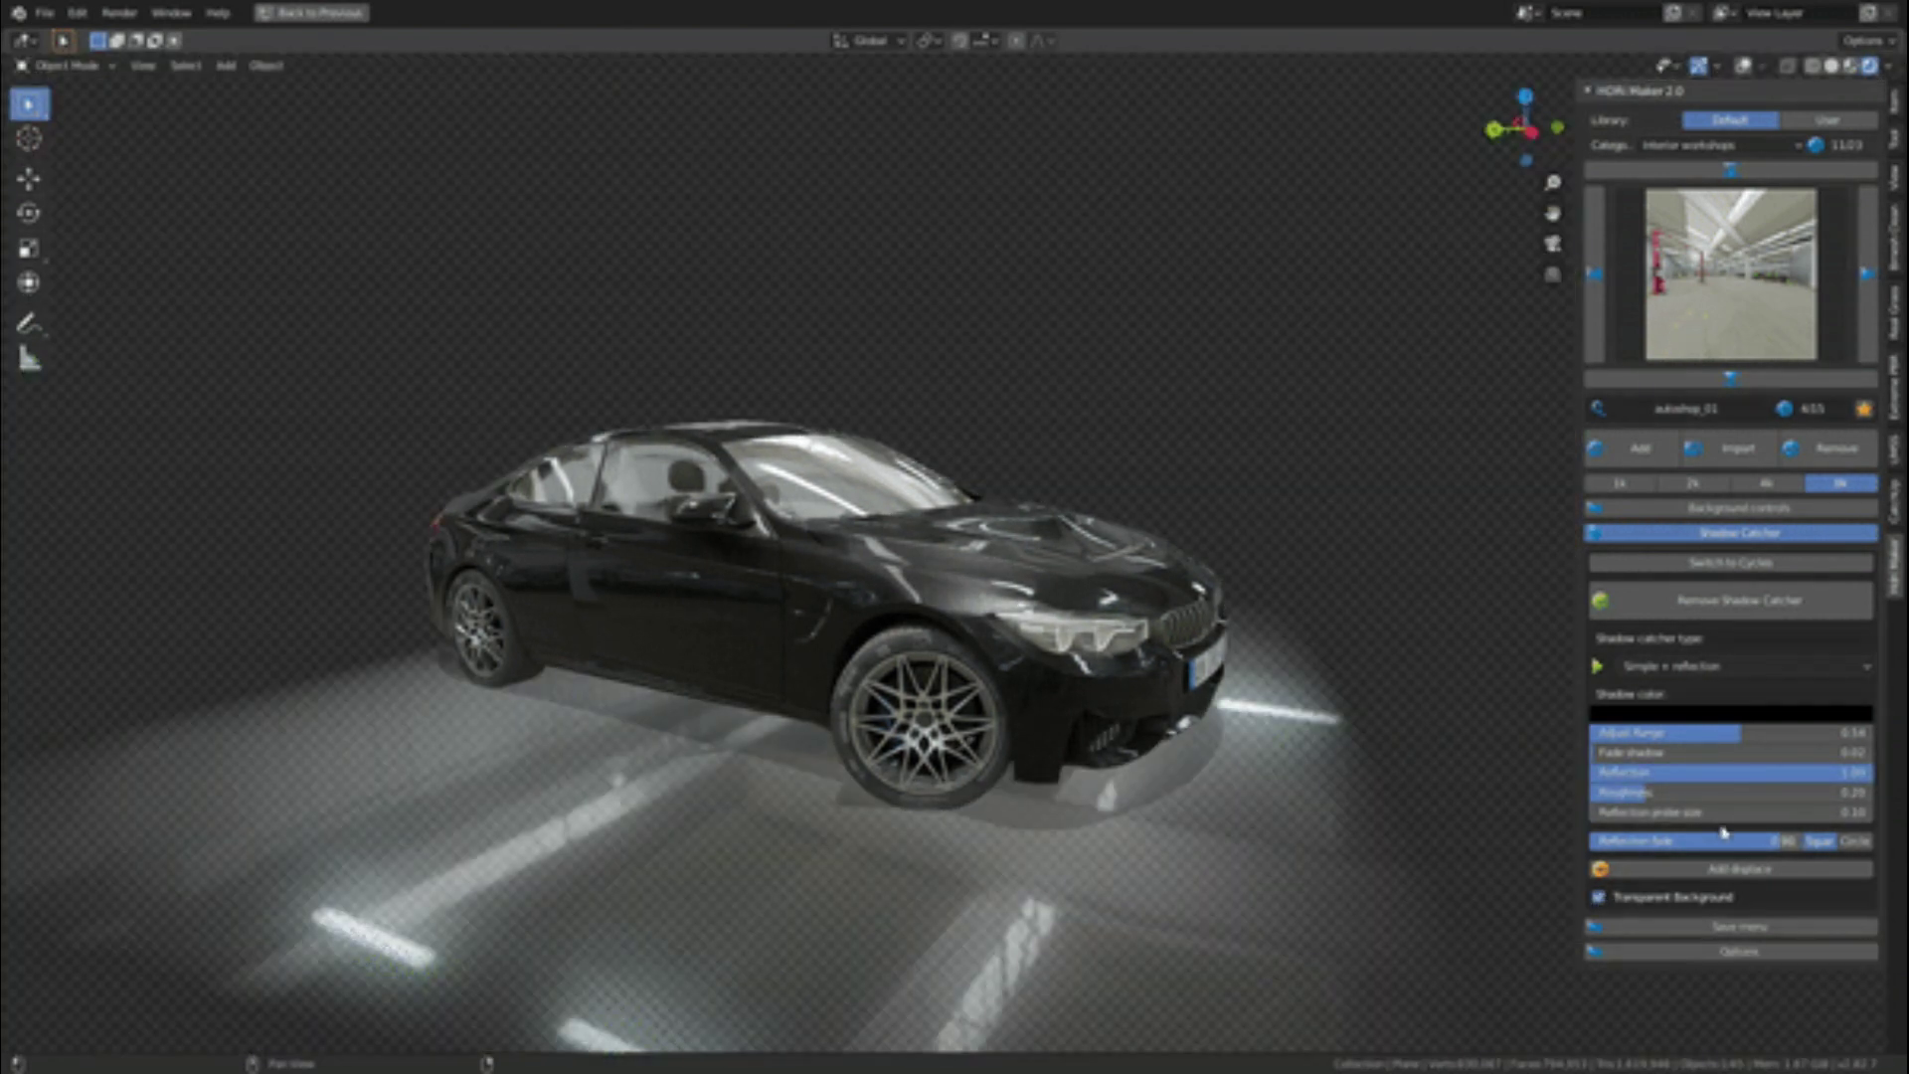
drag(1652, 792, 1591, 792)
drag(1869, 773, 1591, 772)
mouse_move(895, 807)
middle_down()
mouse_move(1032, 807)
mouse_move(912, 789)
middle_up()
- Set the sun inclination to 72.94 and rotation to 70.35 for a long hard shadow
click(1674, 511)
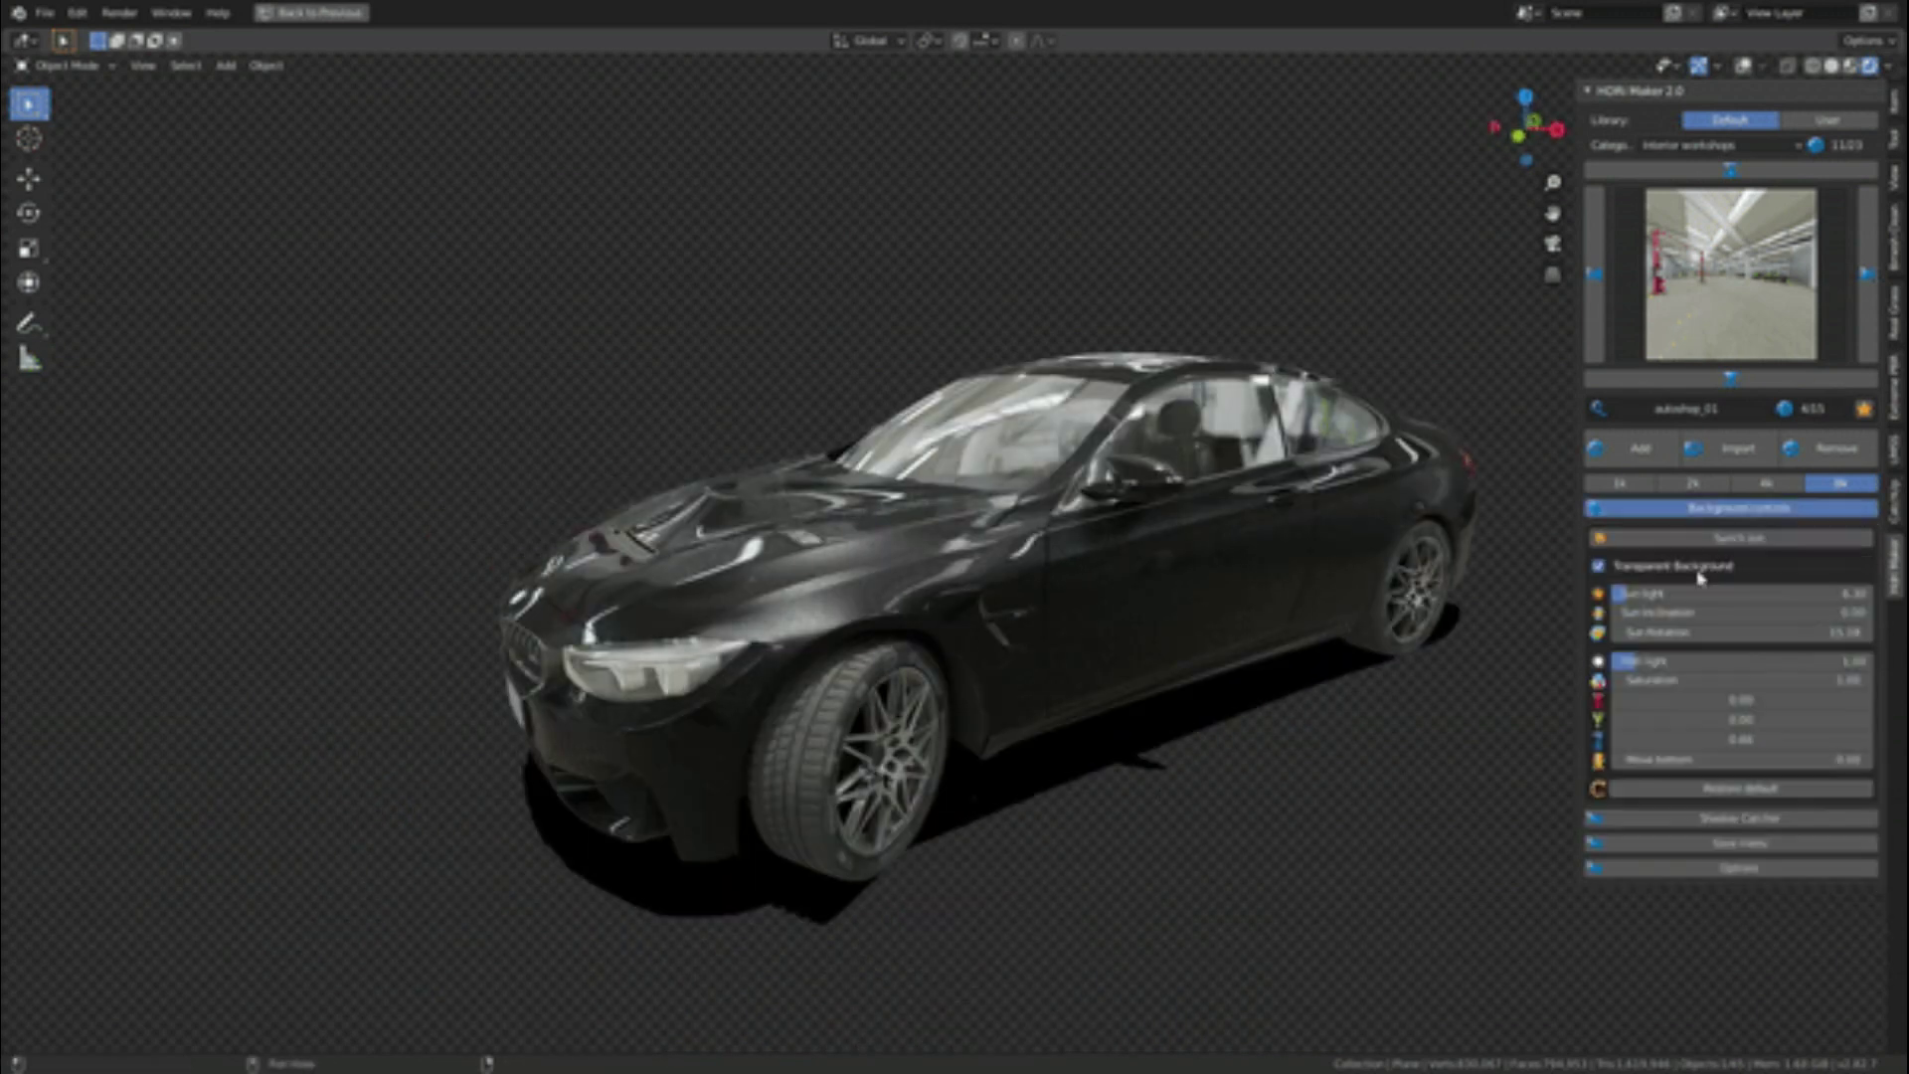
drag(1712, 614, 1830, 613)
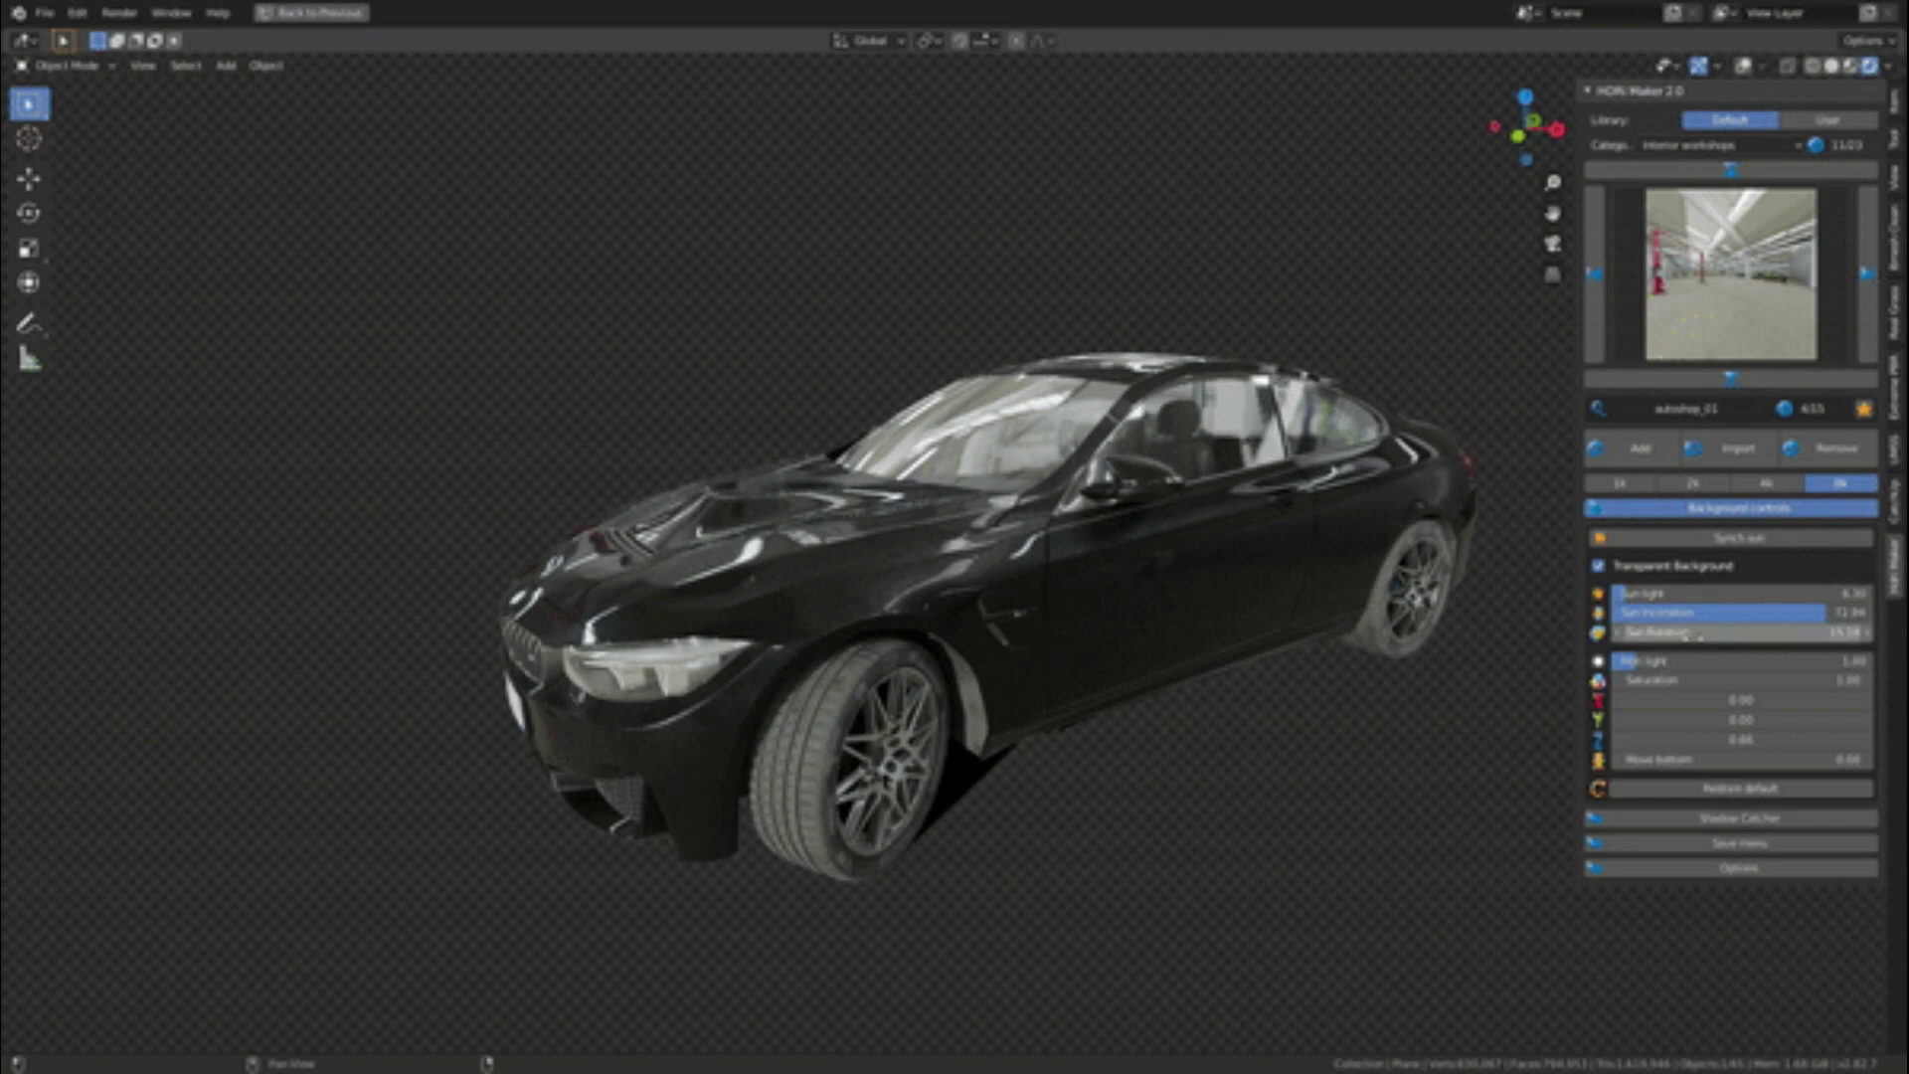
drag(1691, 632, 1780, 633)
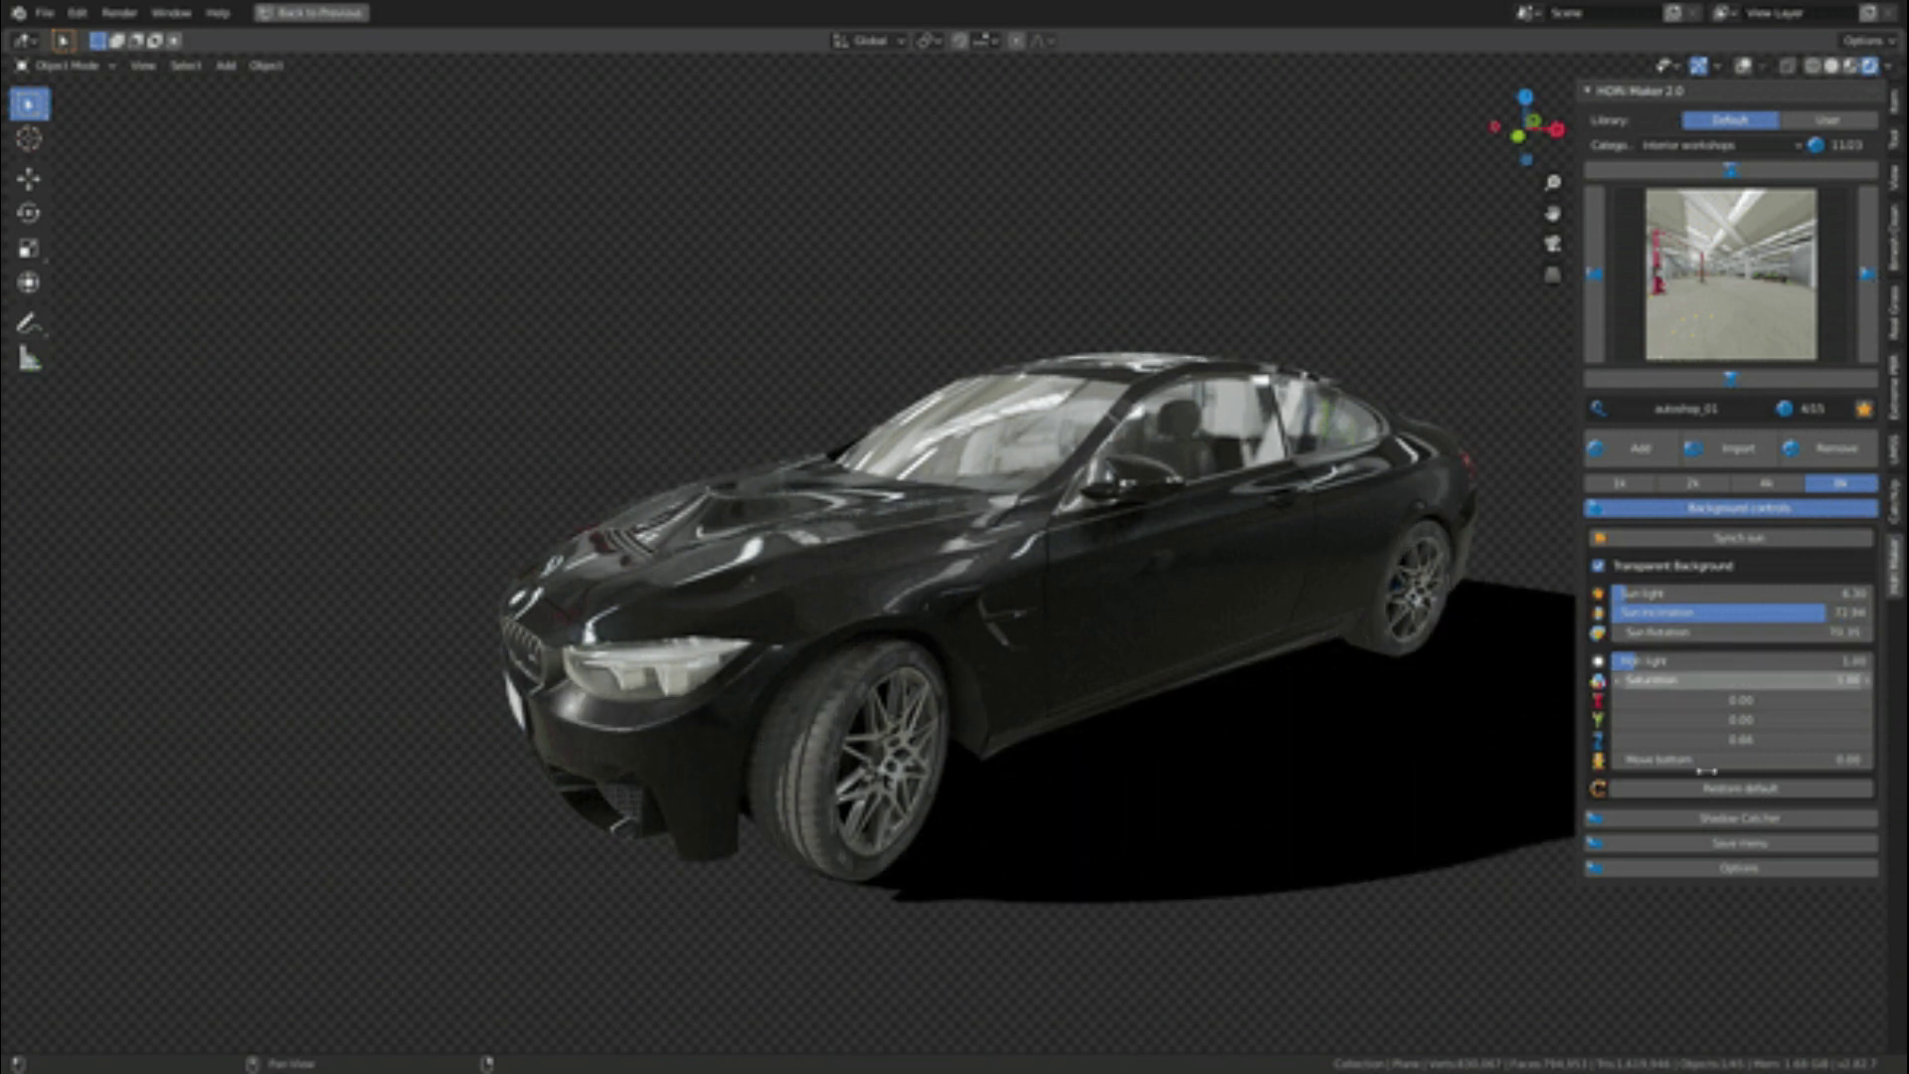
click(1725, 513)
middle_drag(1223, 725, 1143, 725)
click(1739, 533)
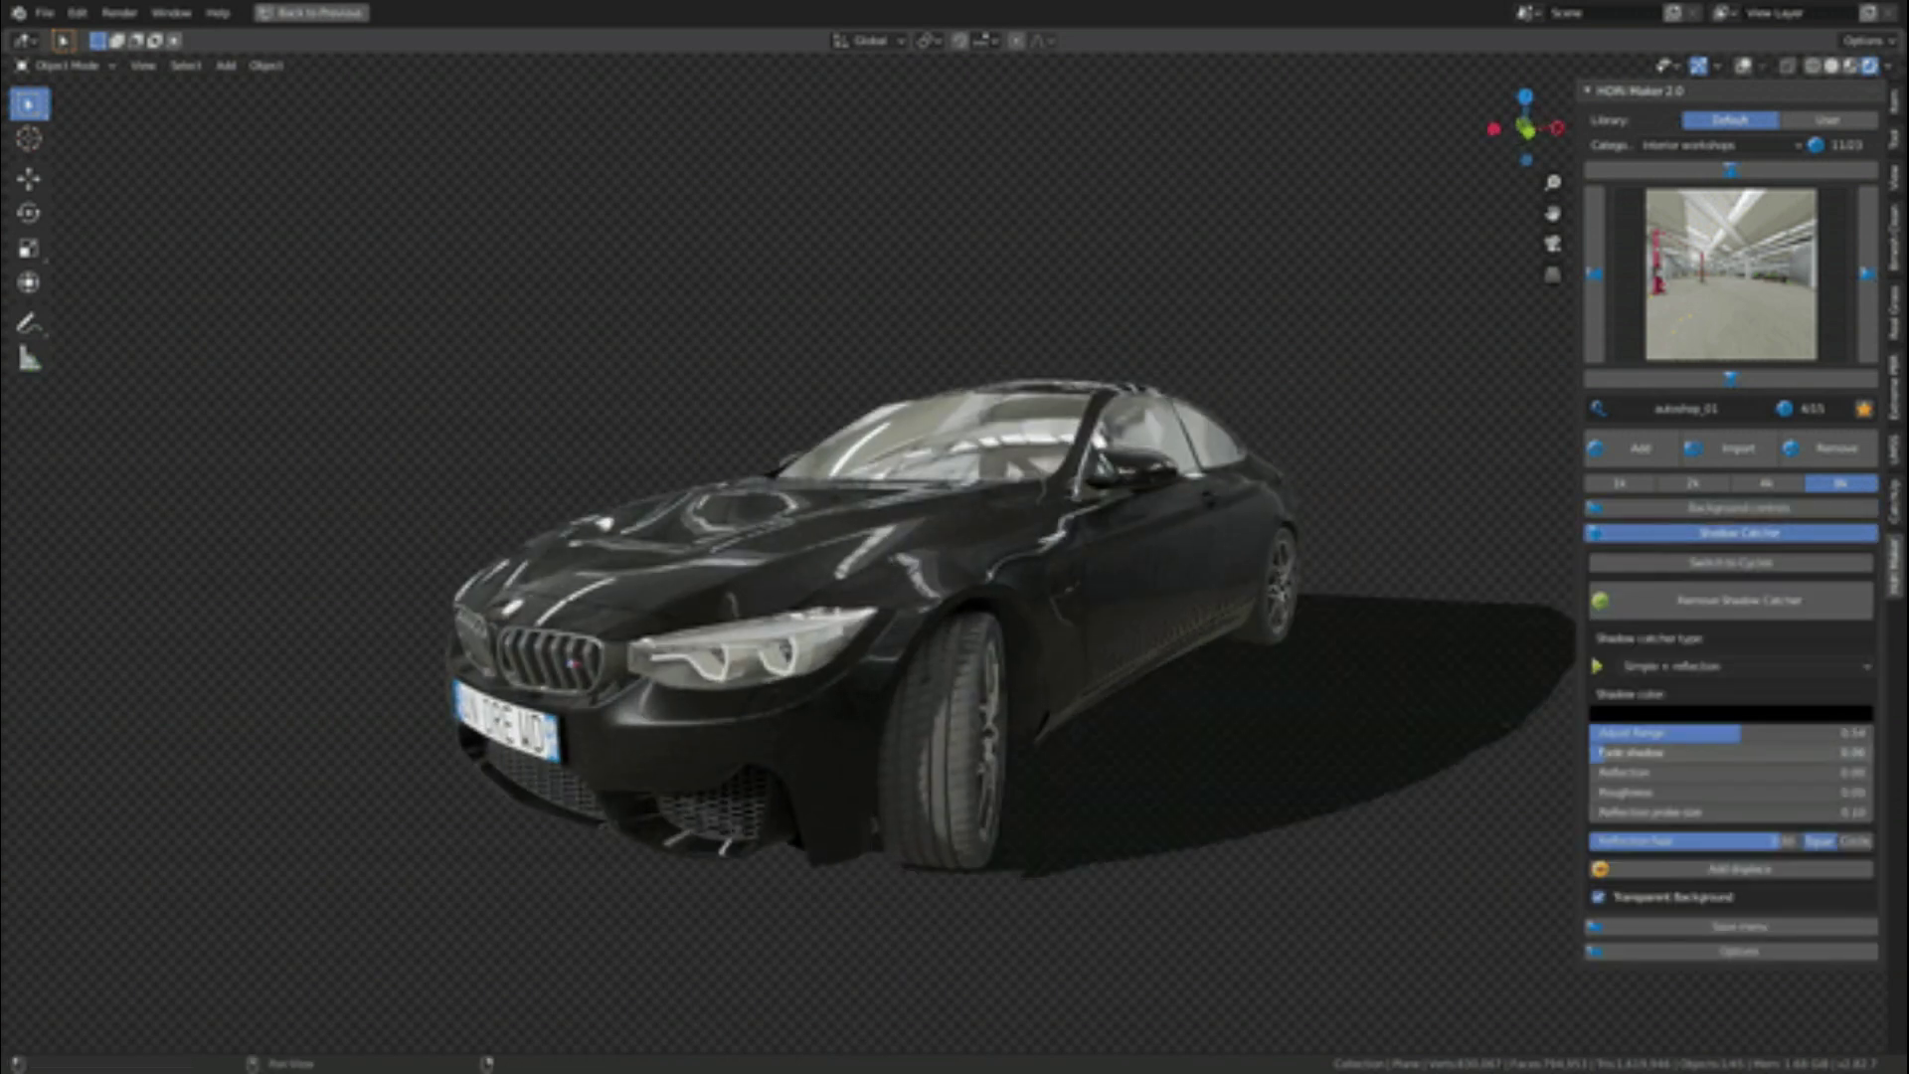
- Blur the mountain background and colorize it green, then red and yellow
middle_drag(1044, 771, 1535, 755)
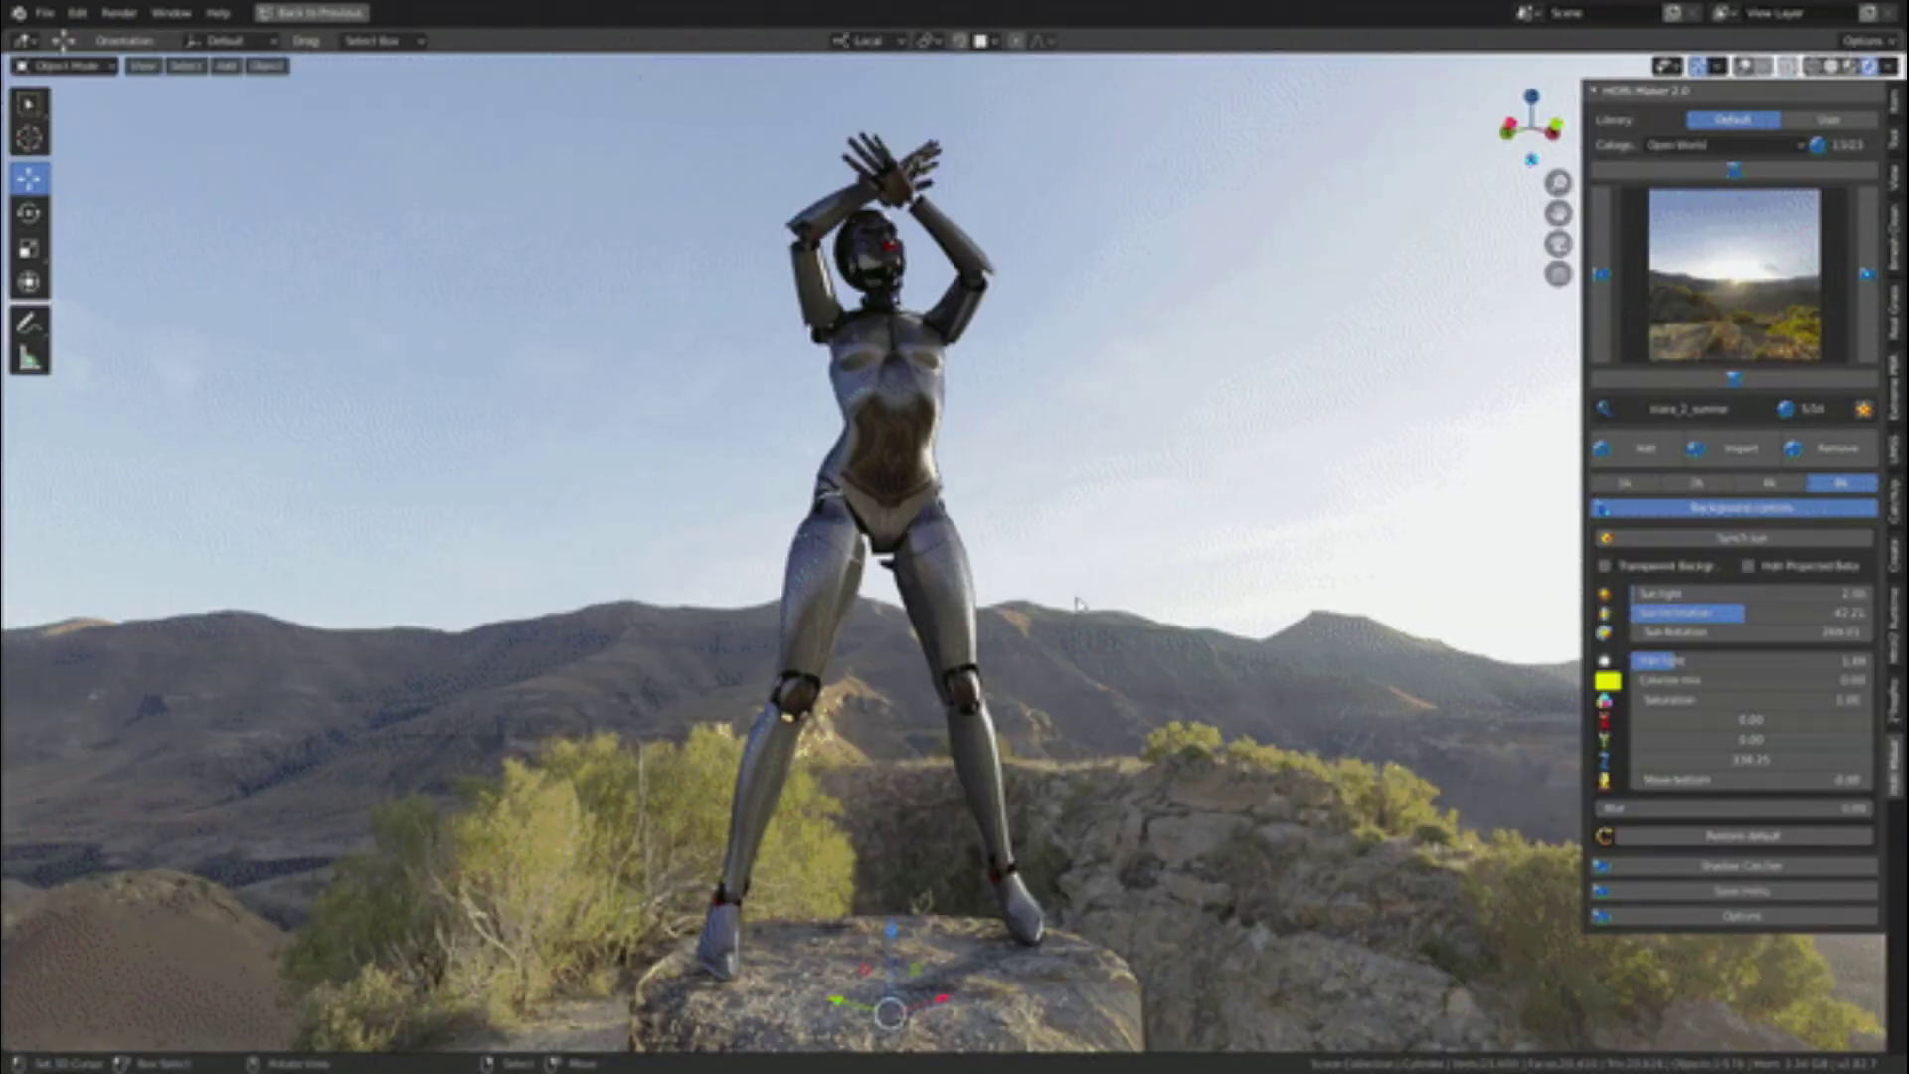
mouse_move(1755, 809)
mouse_down()
mouse_move(1780, 808)
mouse_move(1755, 809)
mouse_up()
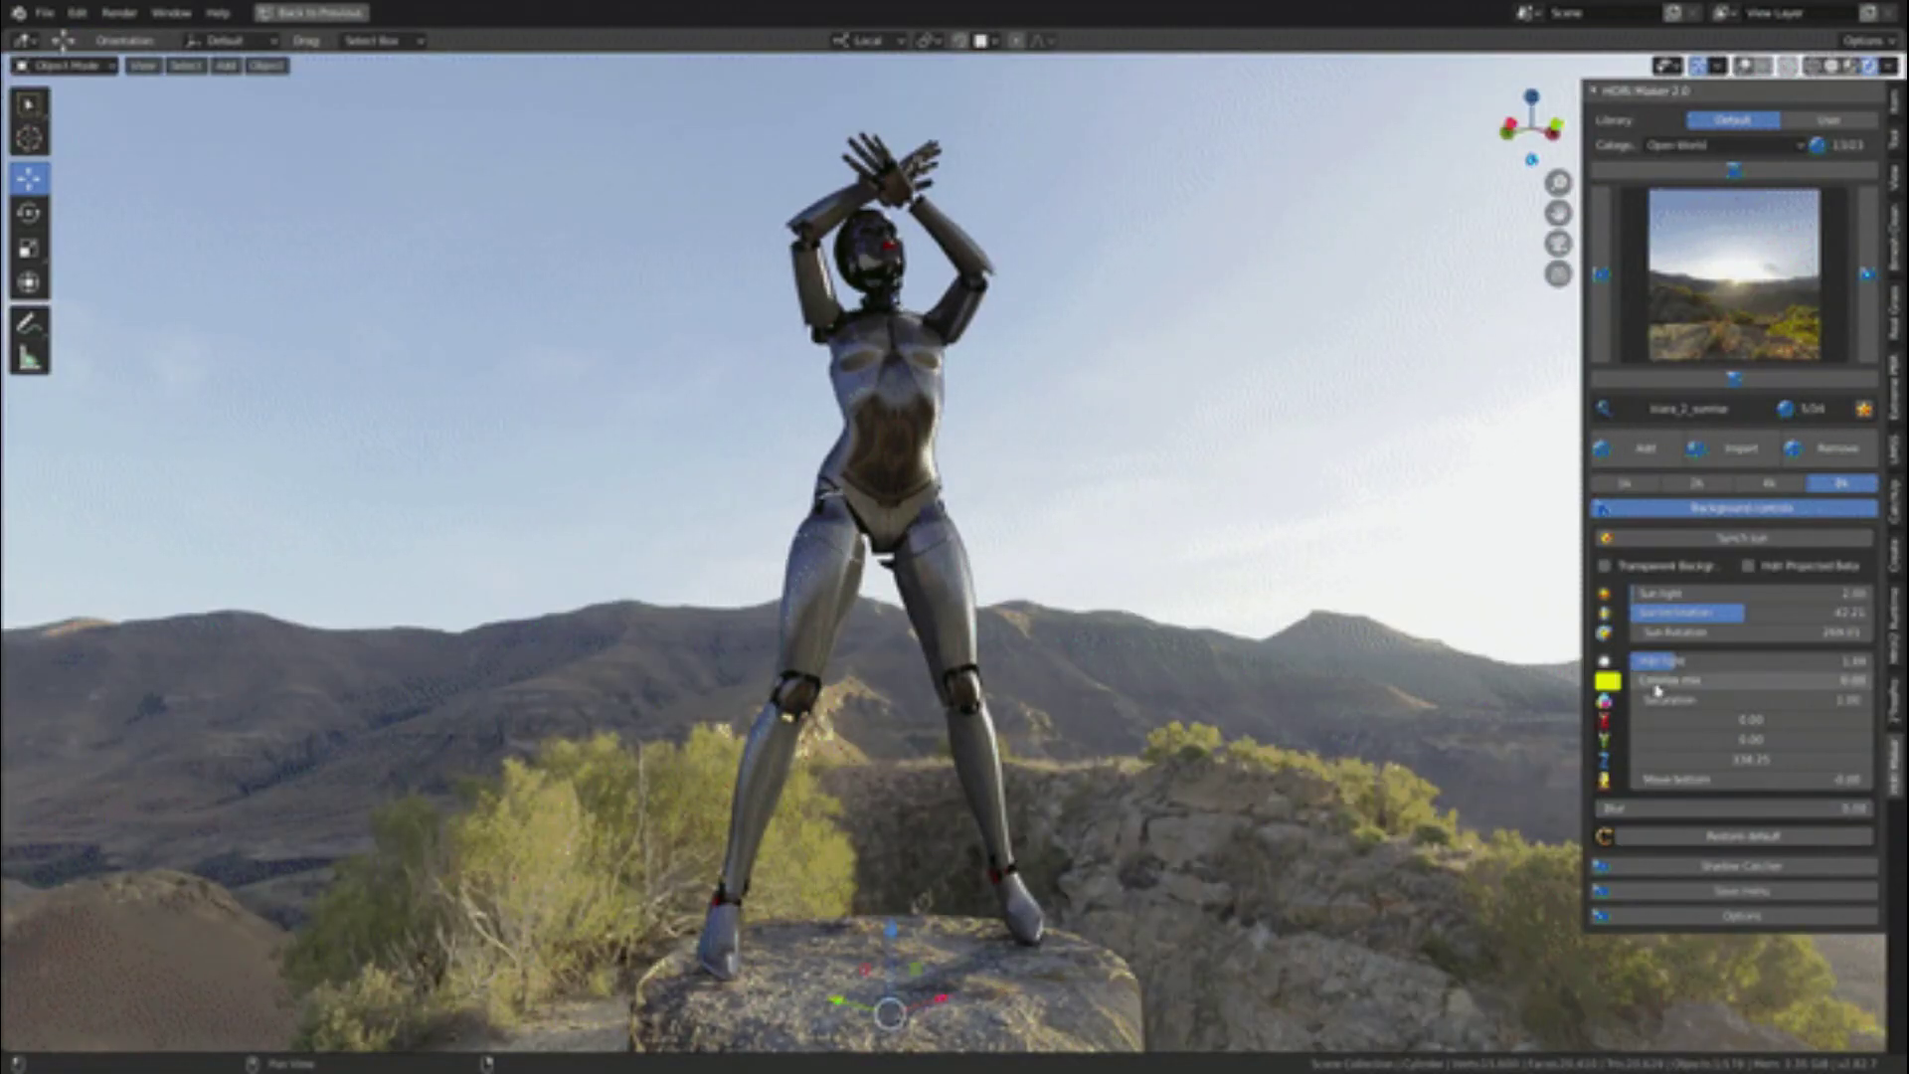
click(1608, 680)
drag(1679, 467, 1640, 438)
drag(1750, 680, 1869, 680)
drag(1756, 808, 1870, 809)
click(1608, 680)
drag(1678, 468, 1636, 512)
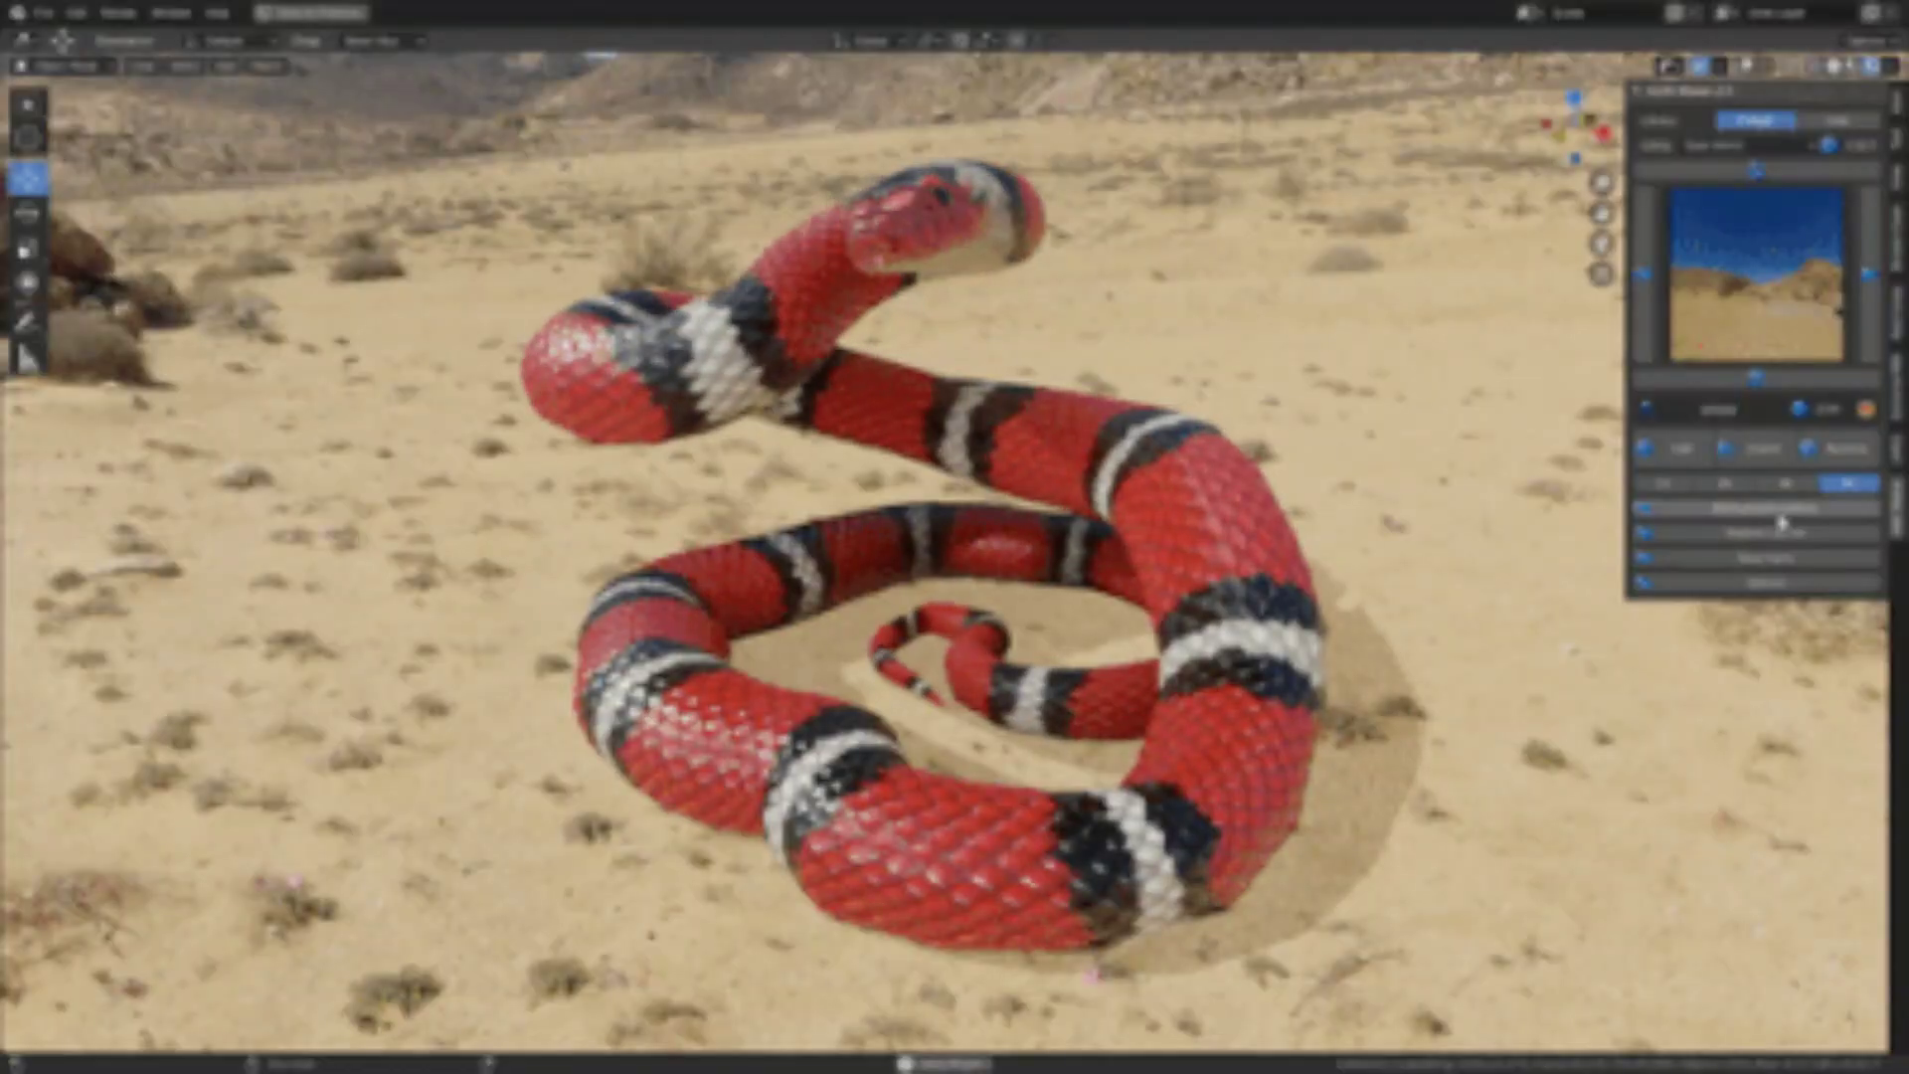
click(1780, 509)
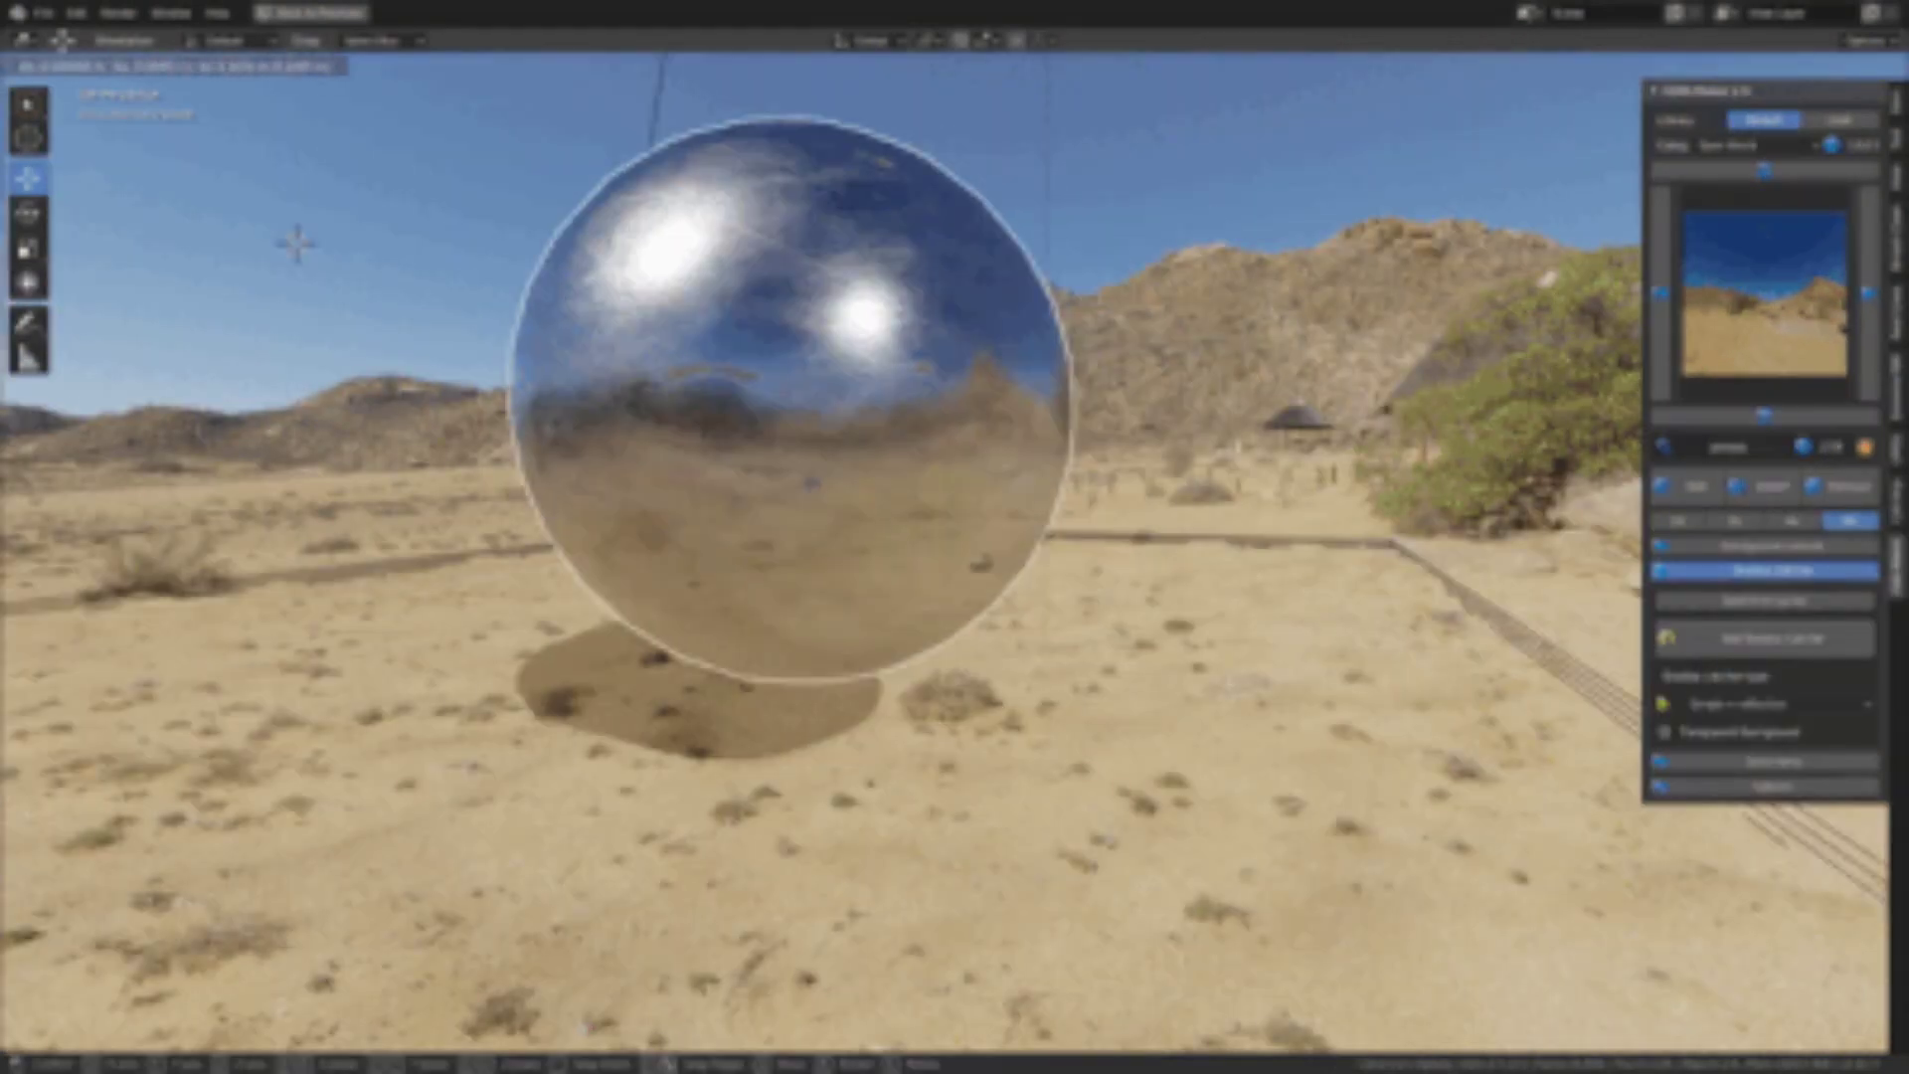
- Enable the shadow catcher's Transparent Background and orbit around the chrome sphere
click(1663, 732)
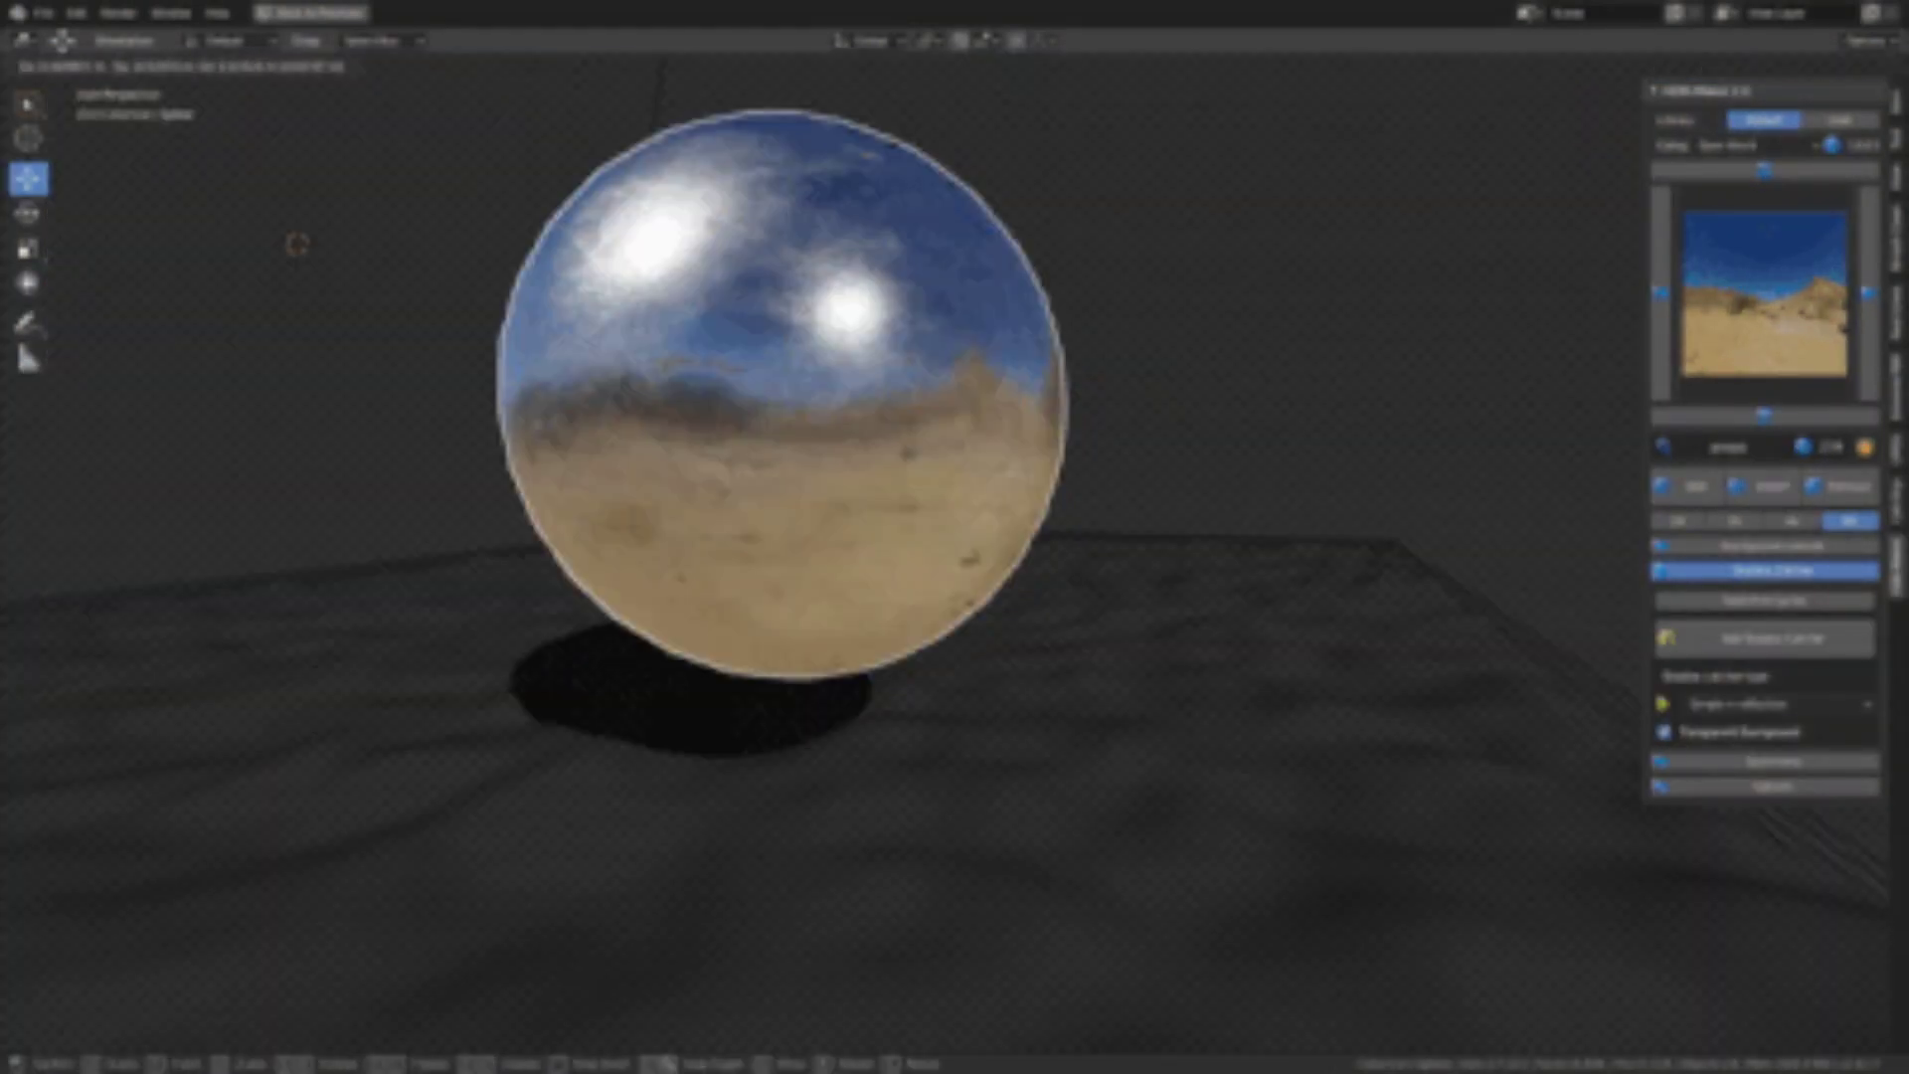
middle_drag(1044, 557, 955, 602)
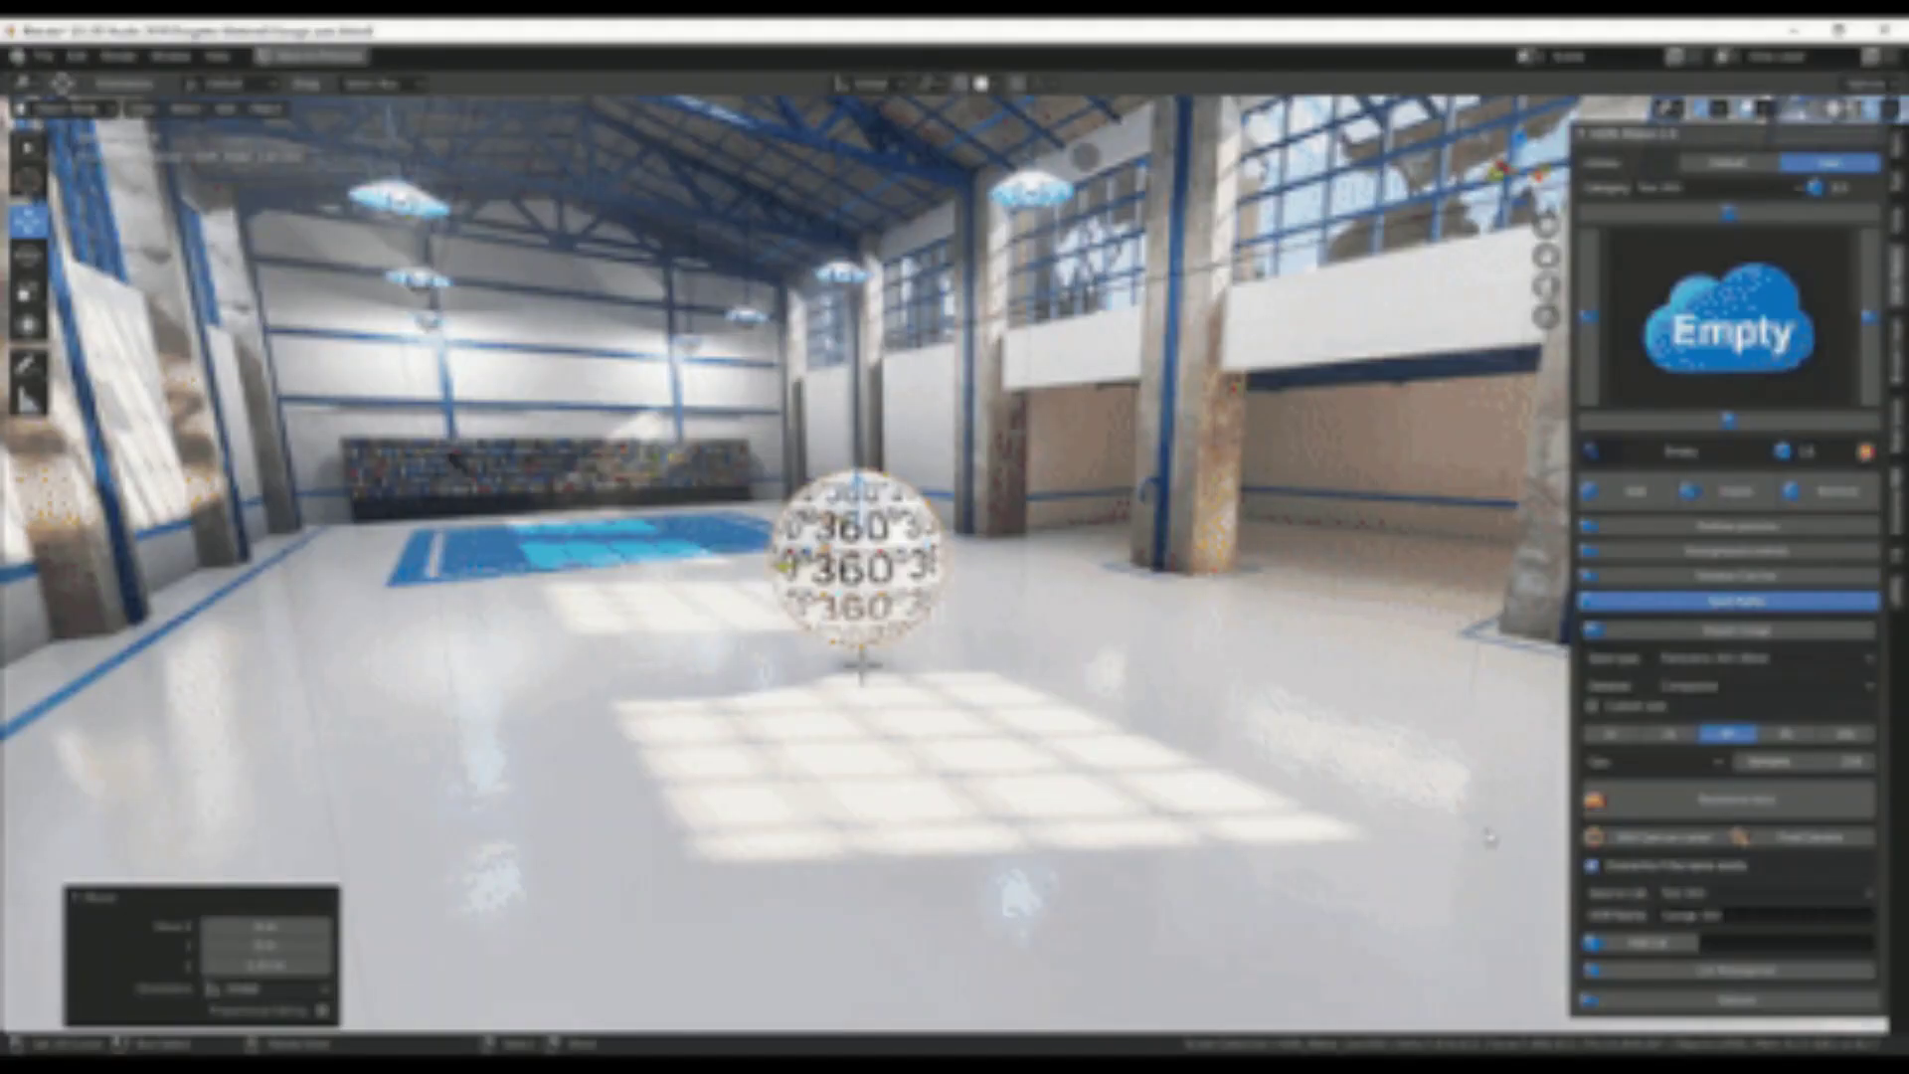
- Apply the warehouse HDRI background and lower the sphere with G onto the shadow-catcher floor
click(1675, 798)
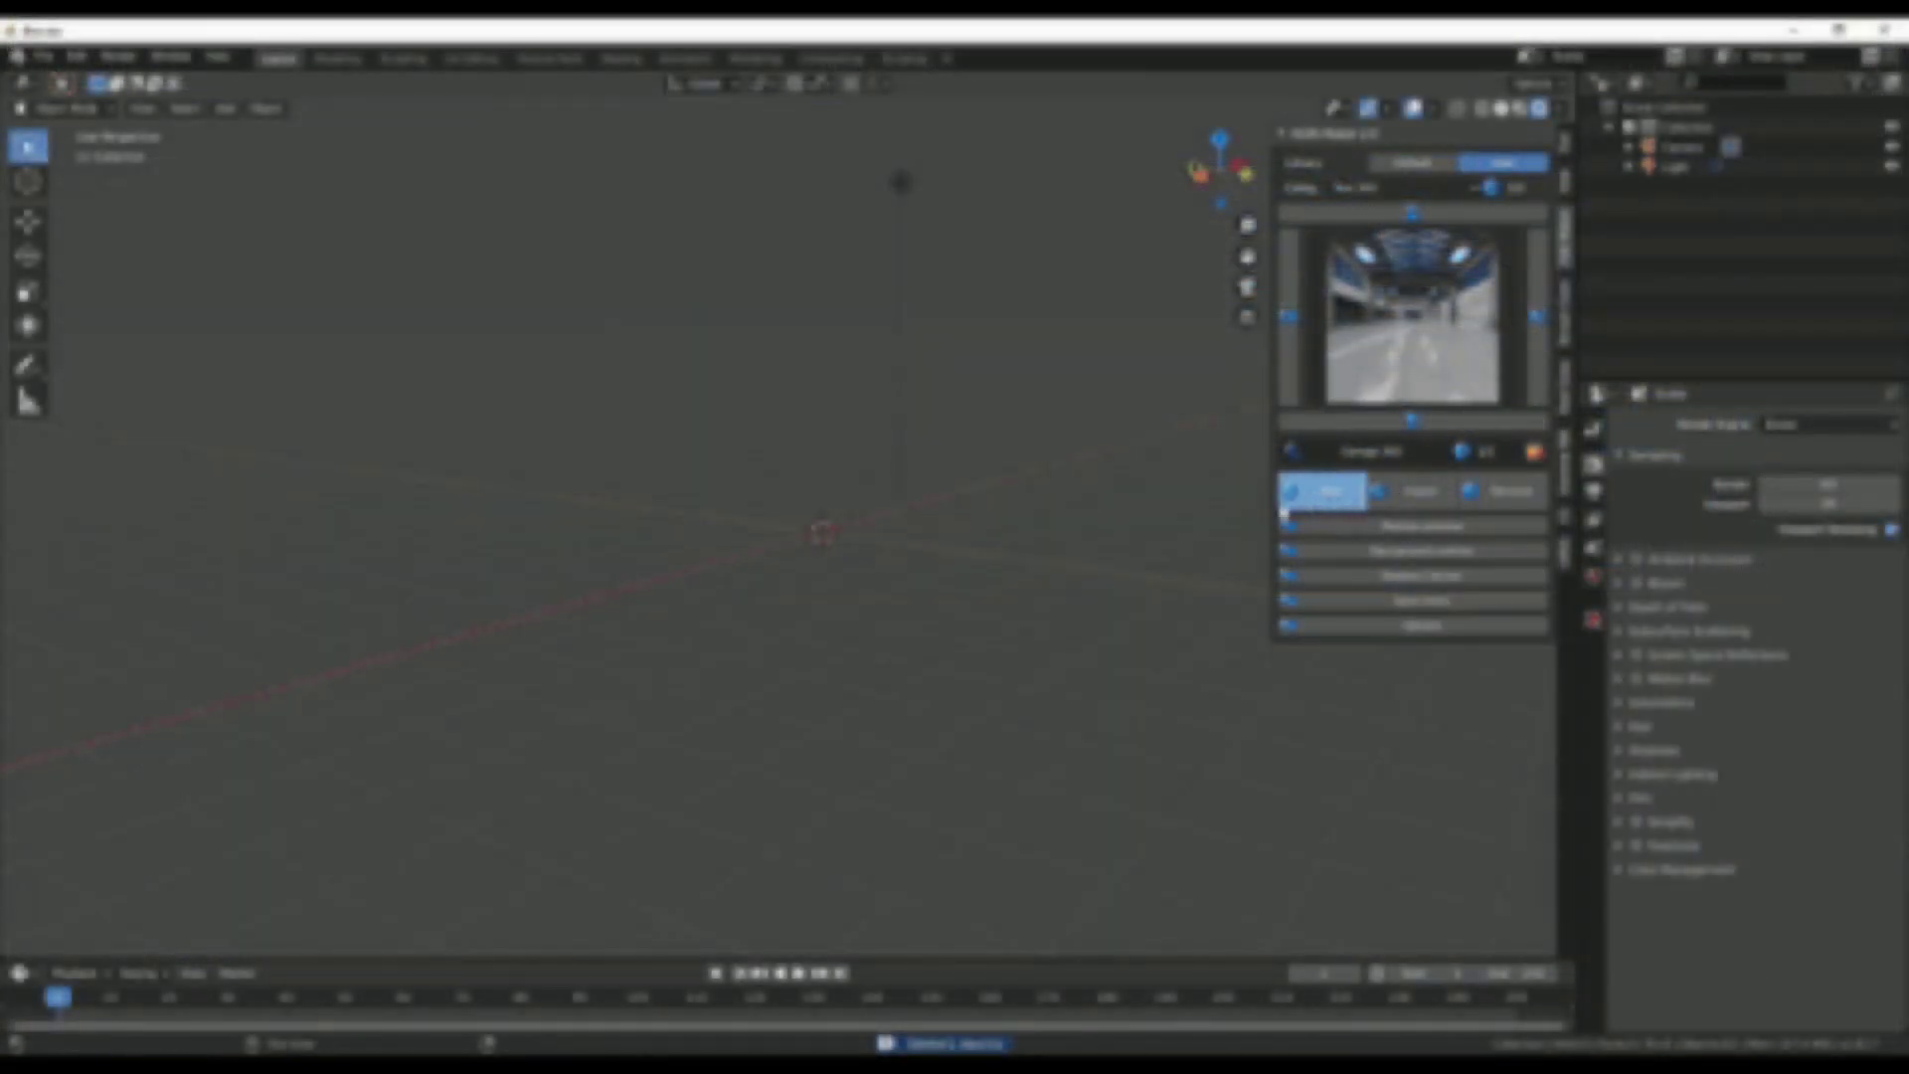
click(1282, 512)
middle_drag(745, 512, 786, 477)
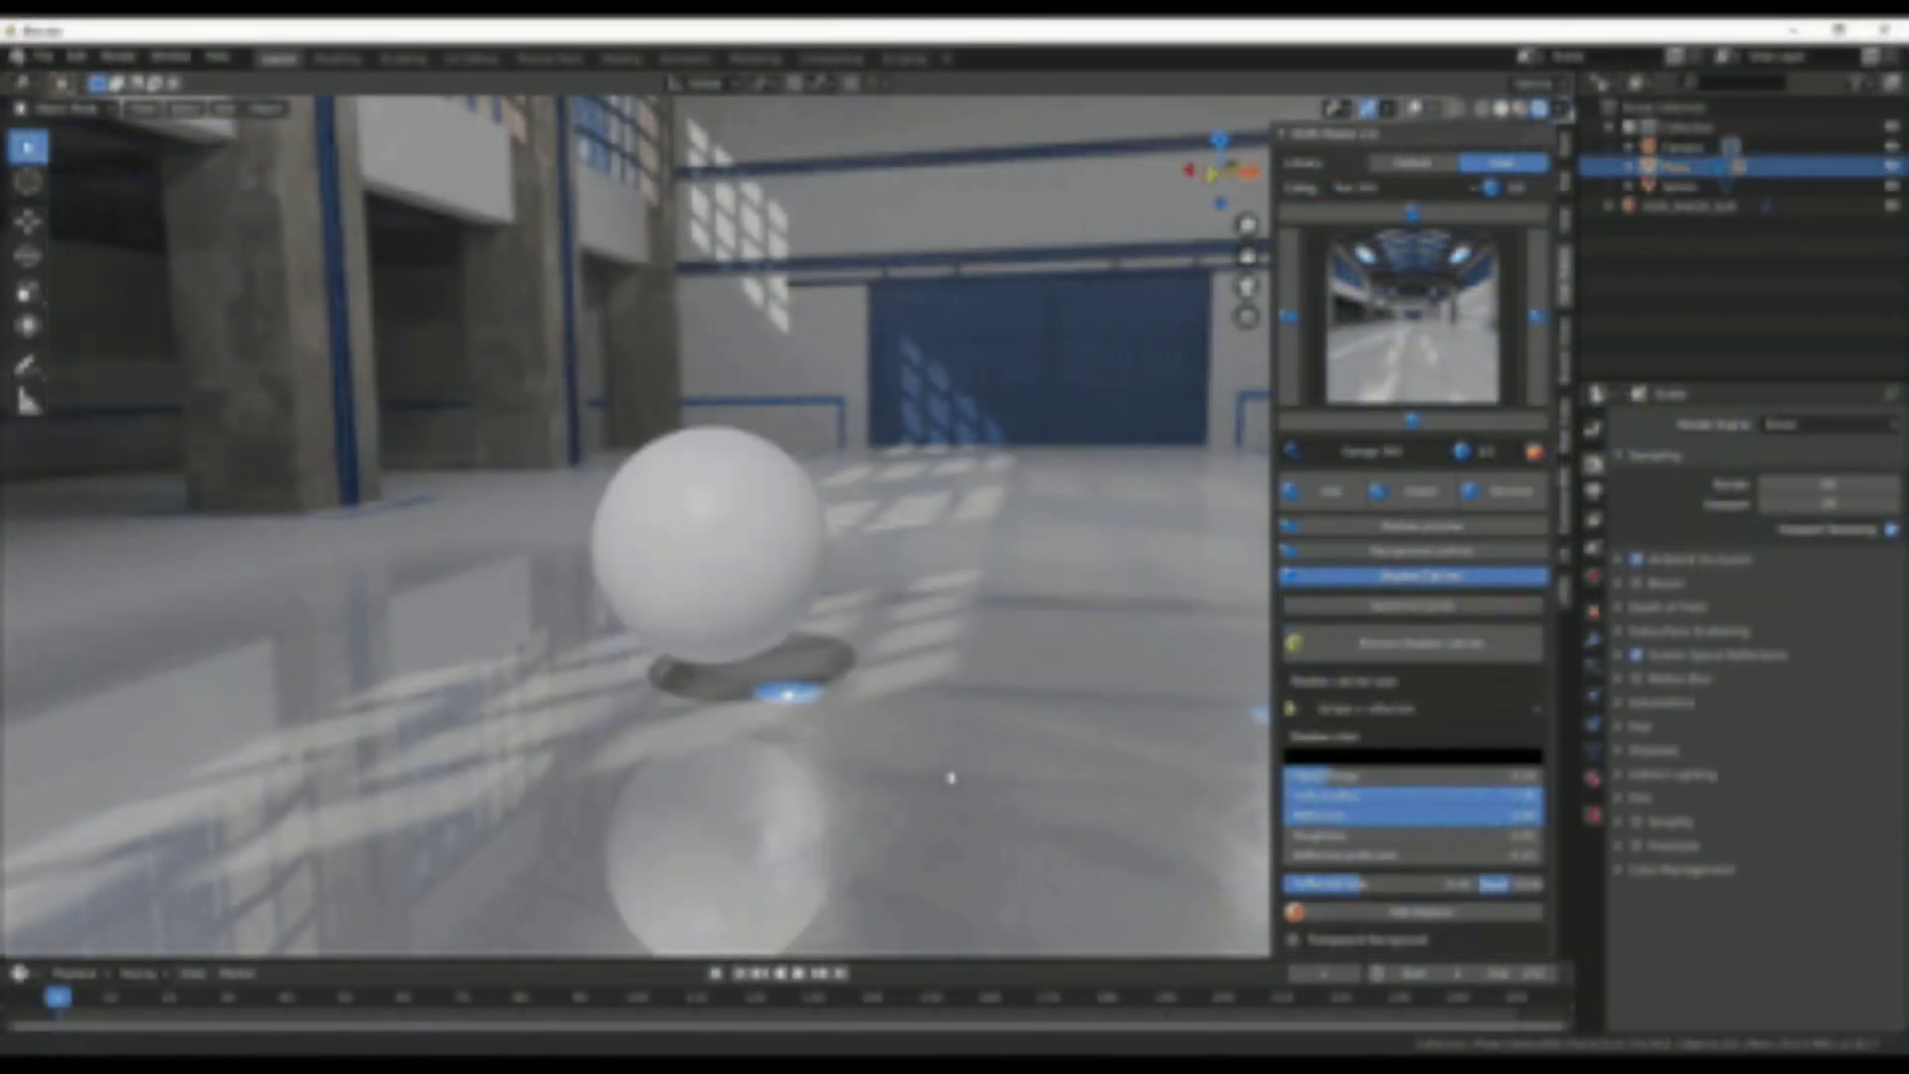
middle_drag(946, 779, 813, 525)
key(g)
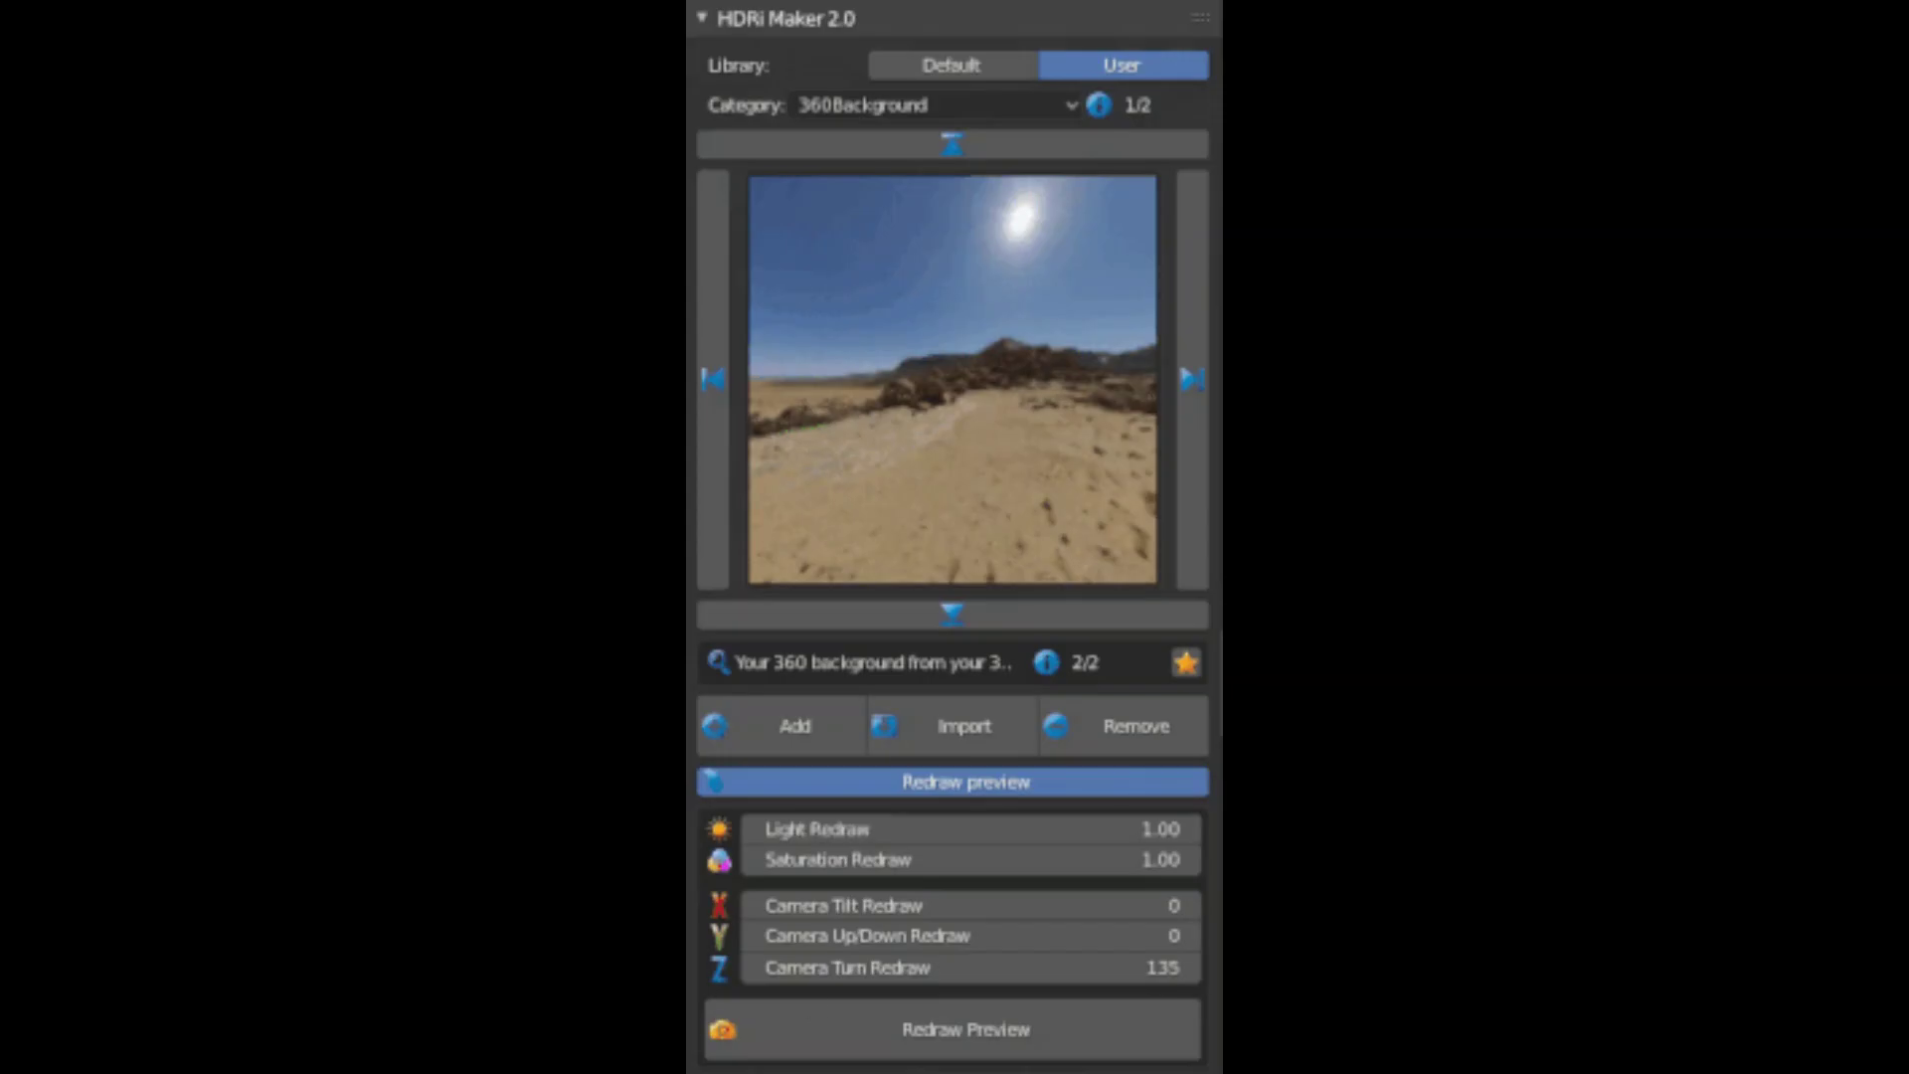
mouse_move(954, 966)
mouse_down()
mouse_move(1004, 967)
mouse_move(970, 969)
mouse_move(945, 934)
mouse_up()
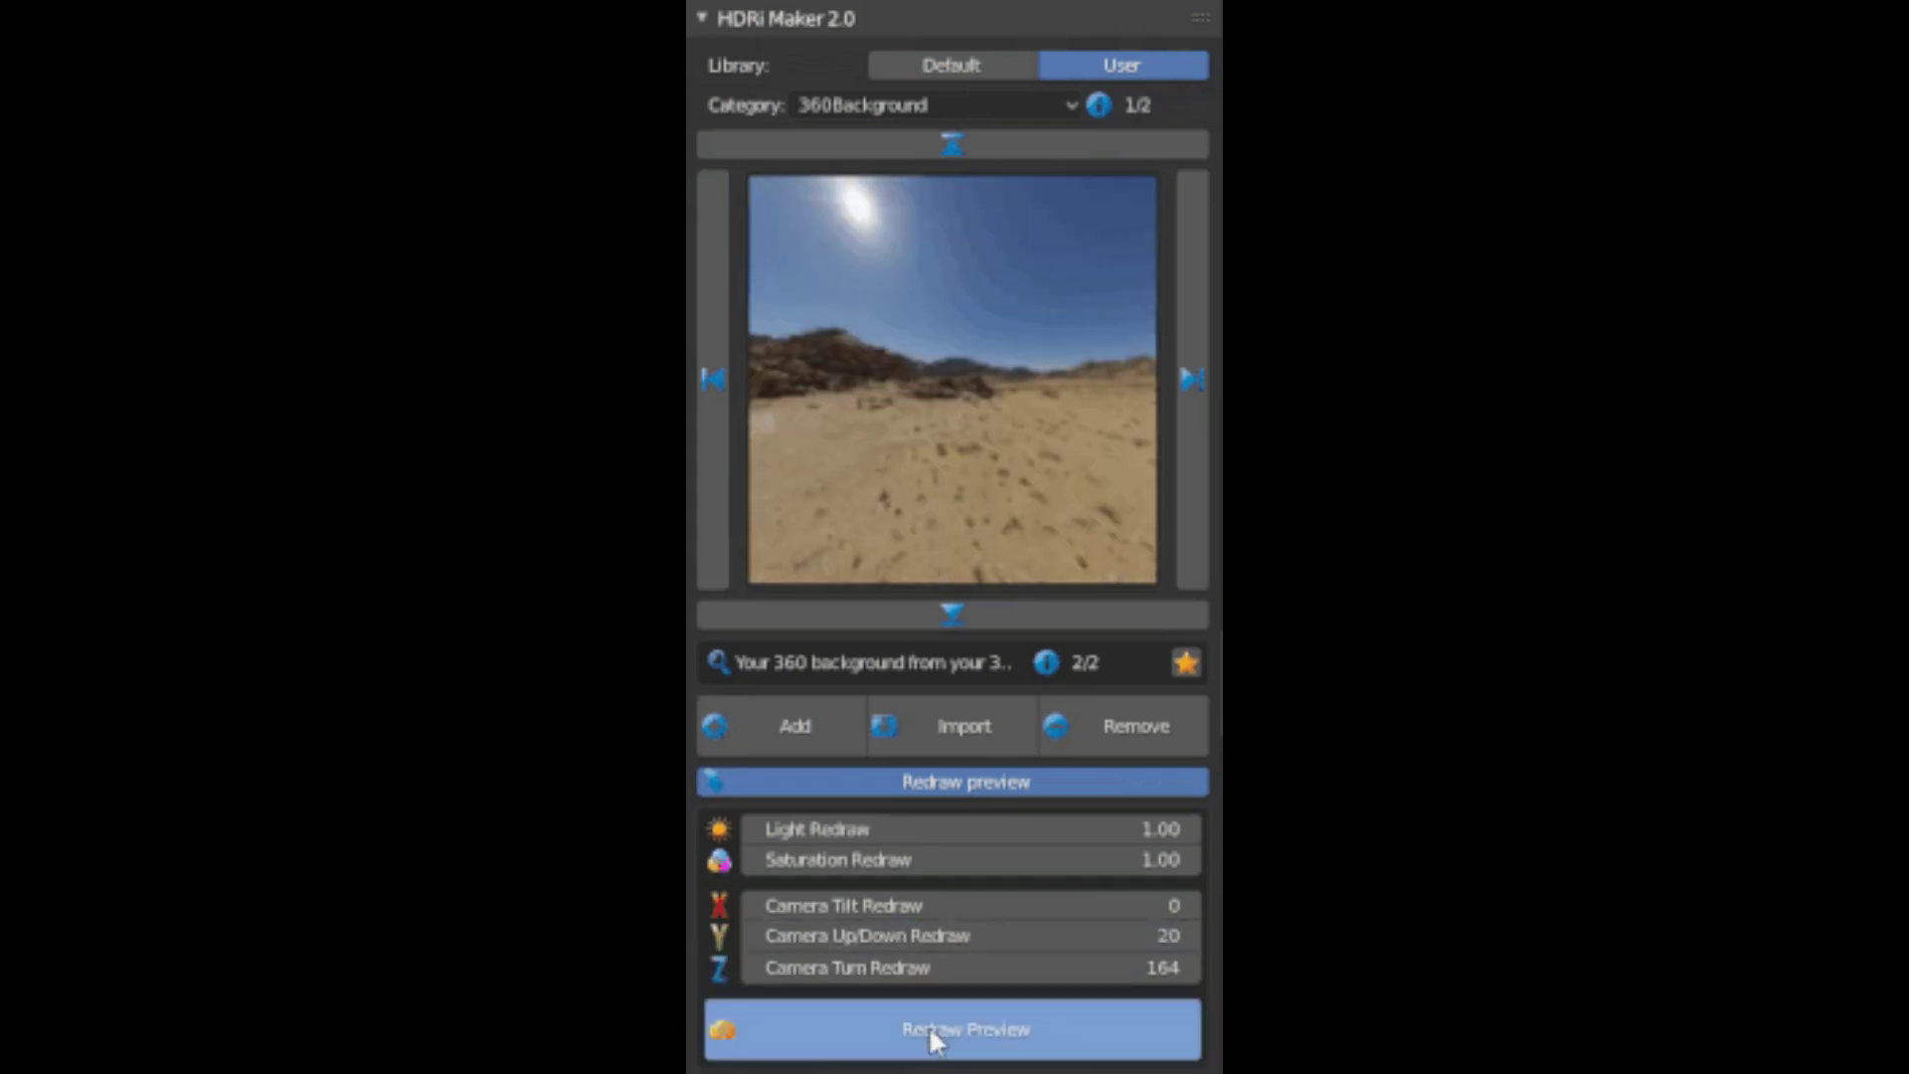
- Set the desert preview Camera Tilt to 0 and redraw it with a level horizon
click(930, 1029)
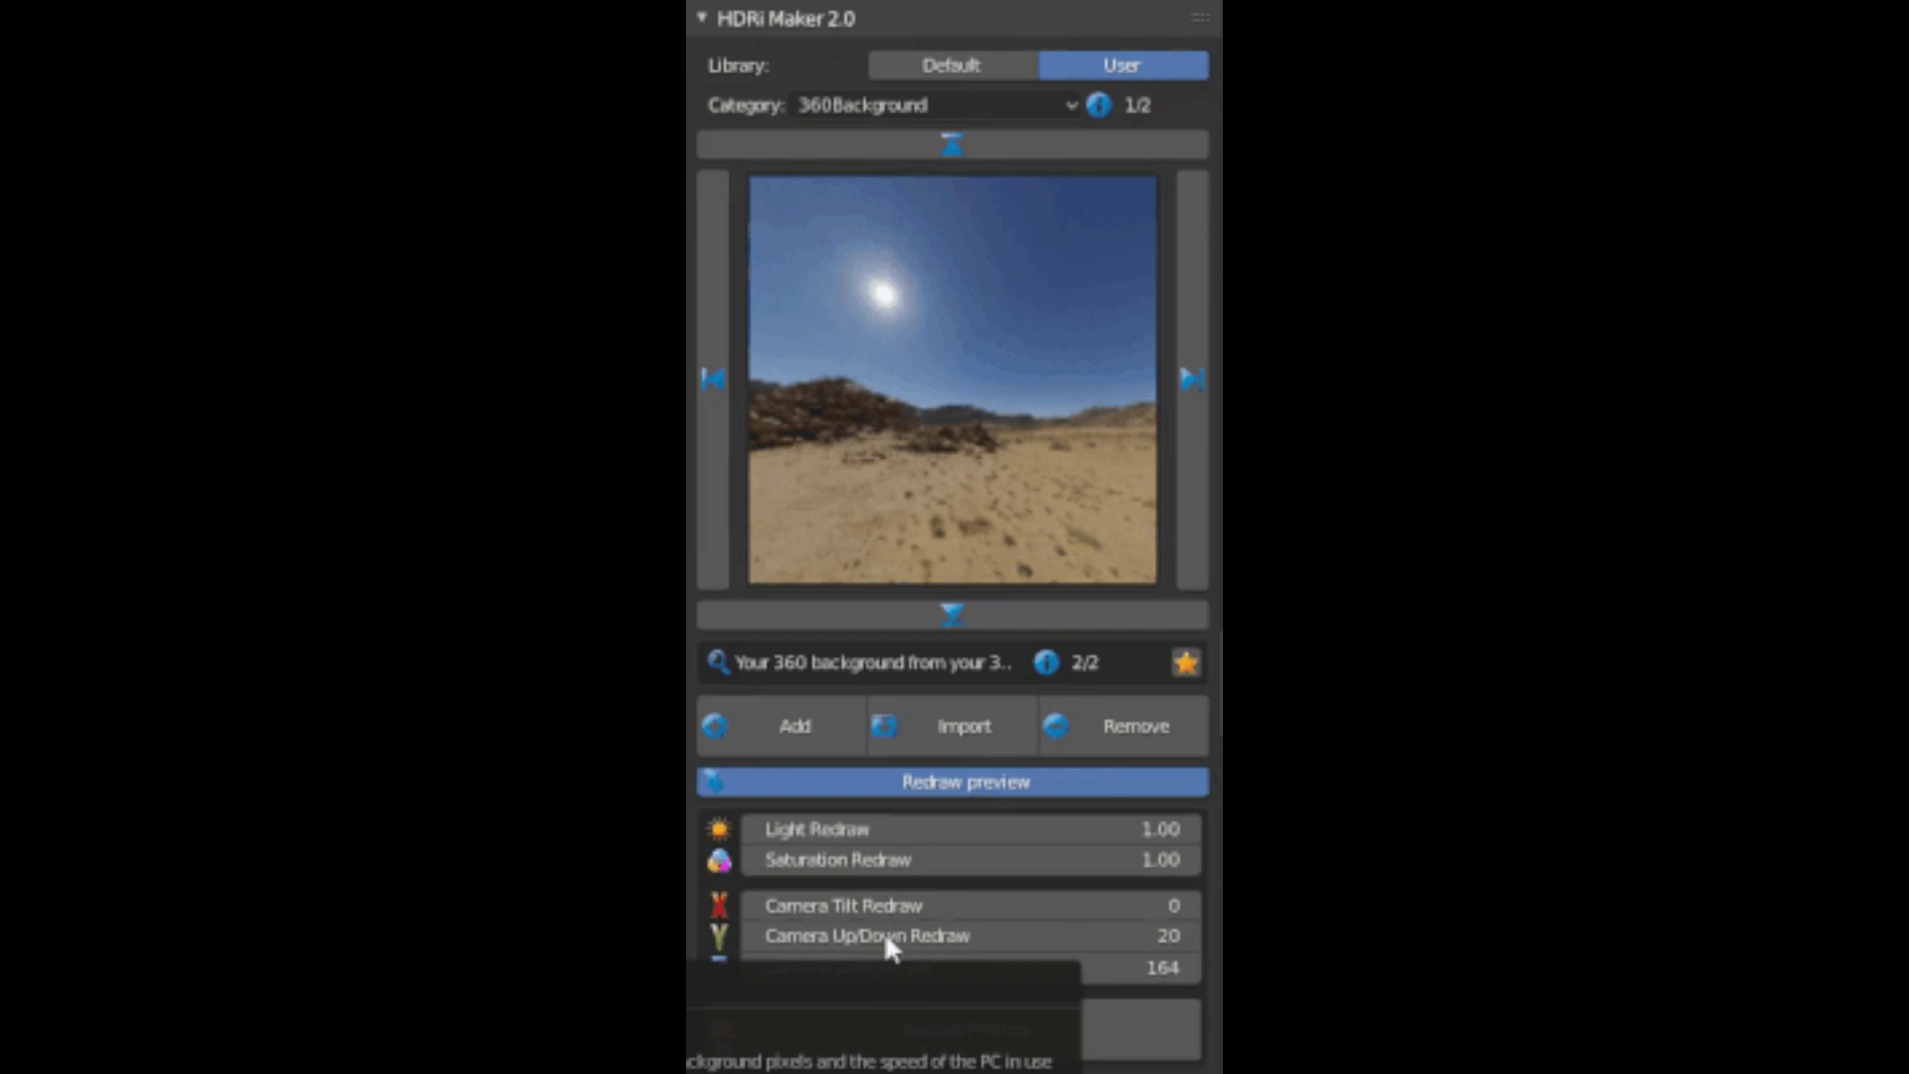
drag(930, 905, 985, 907)
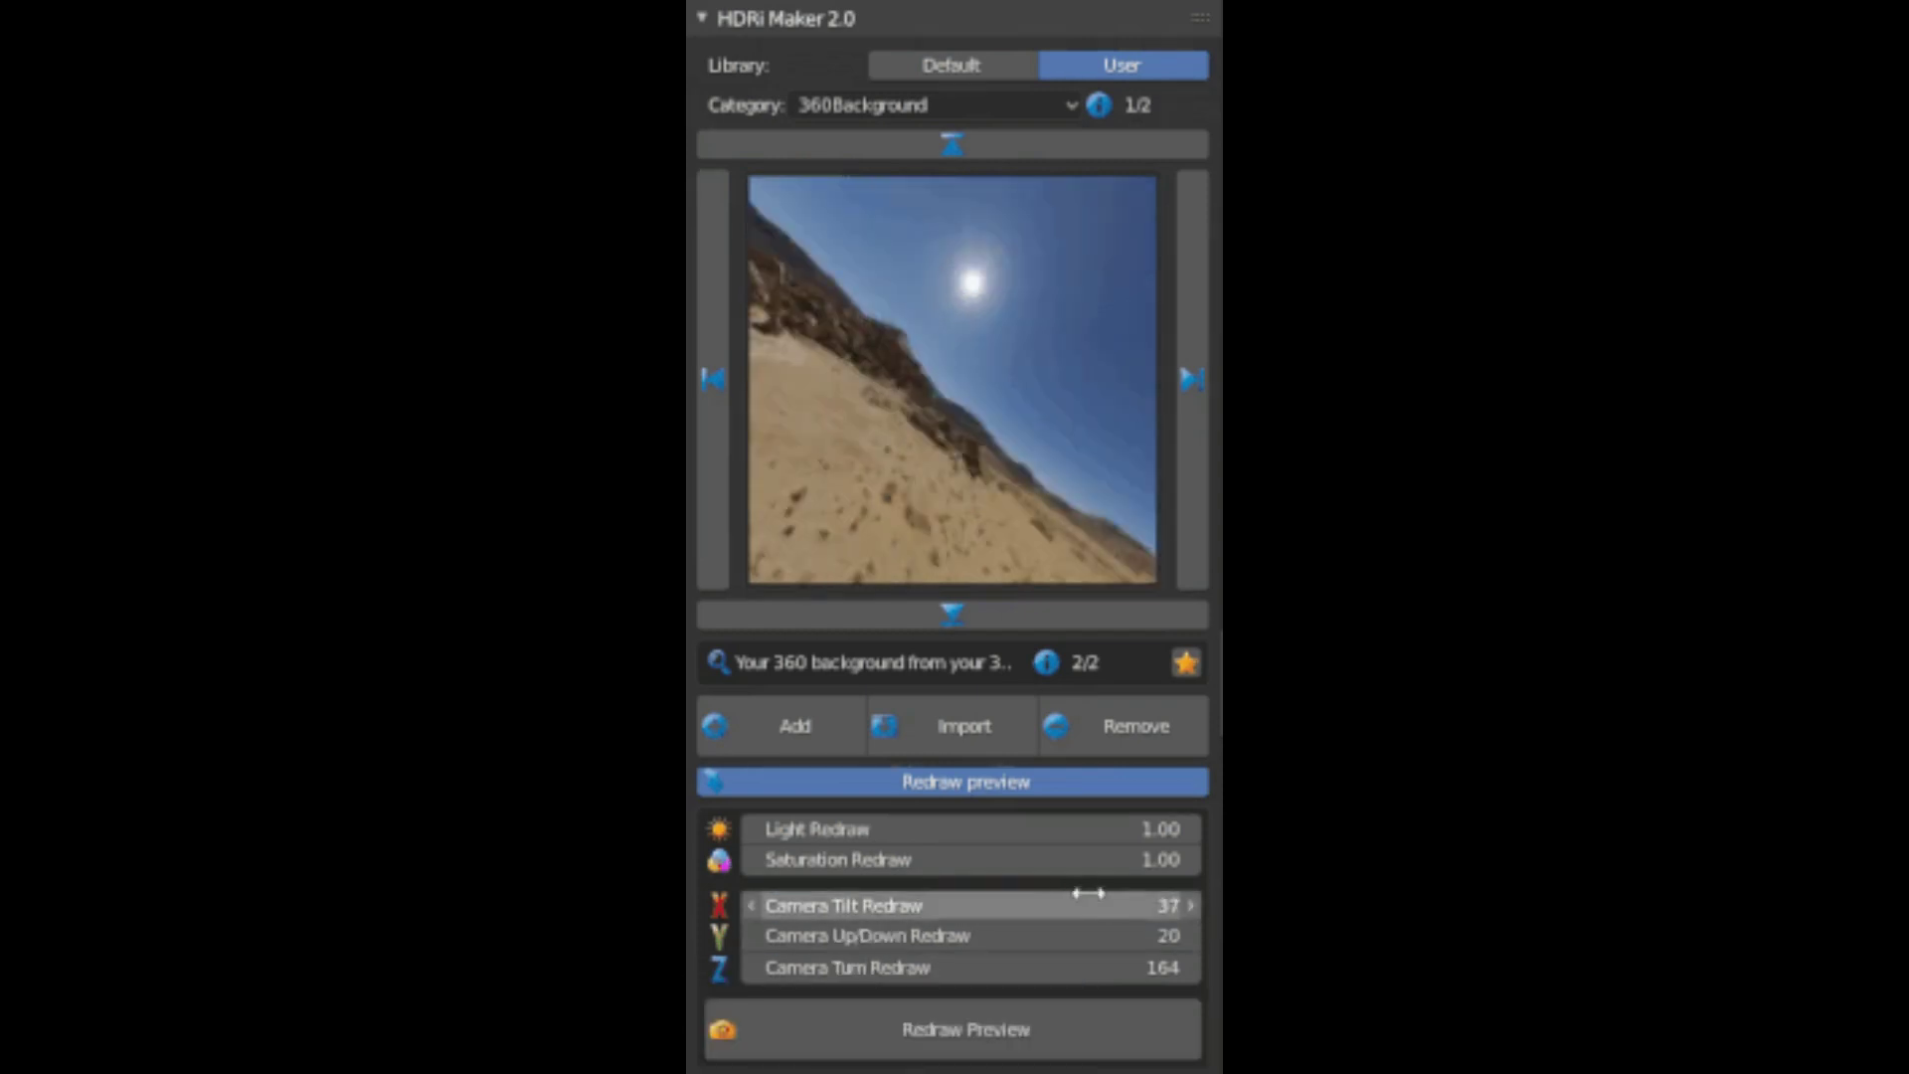
drag(1087, 905, 1054, 904)
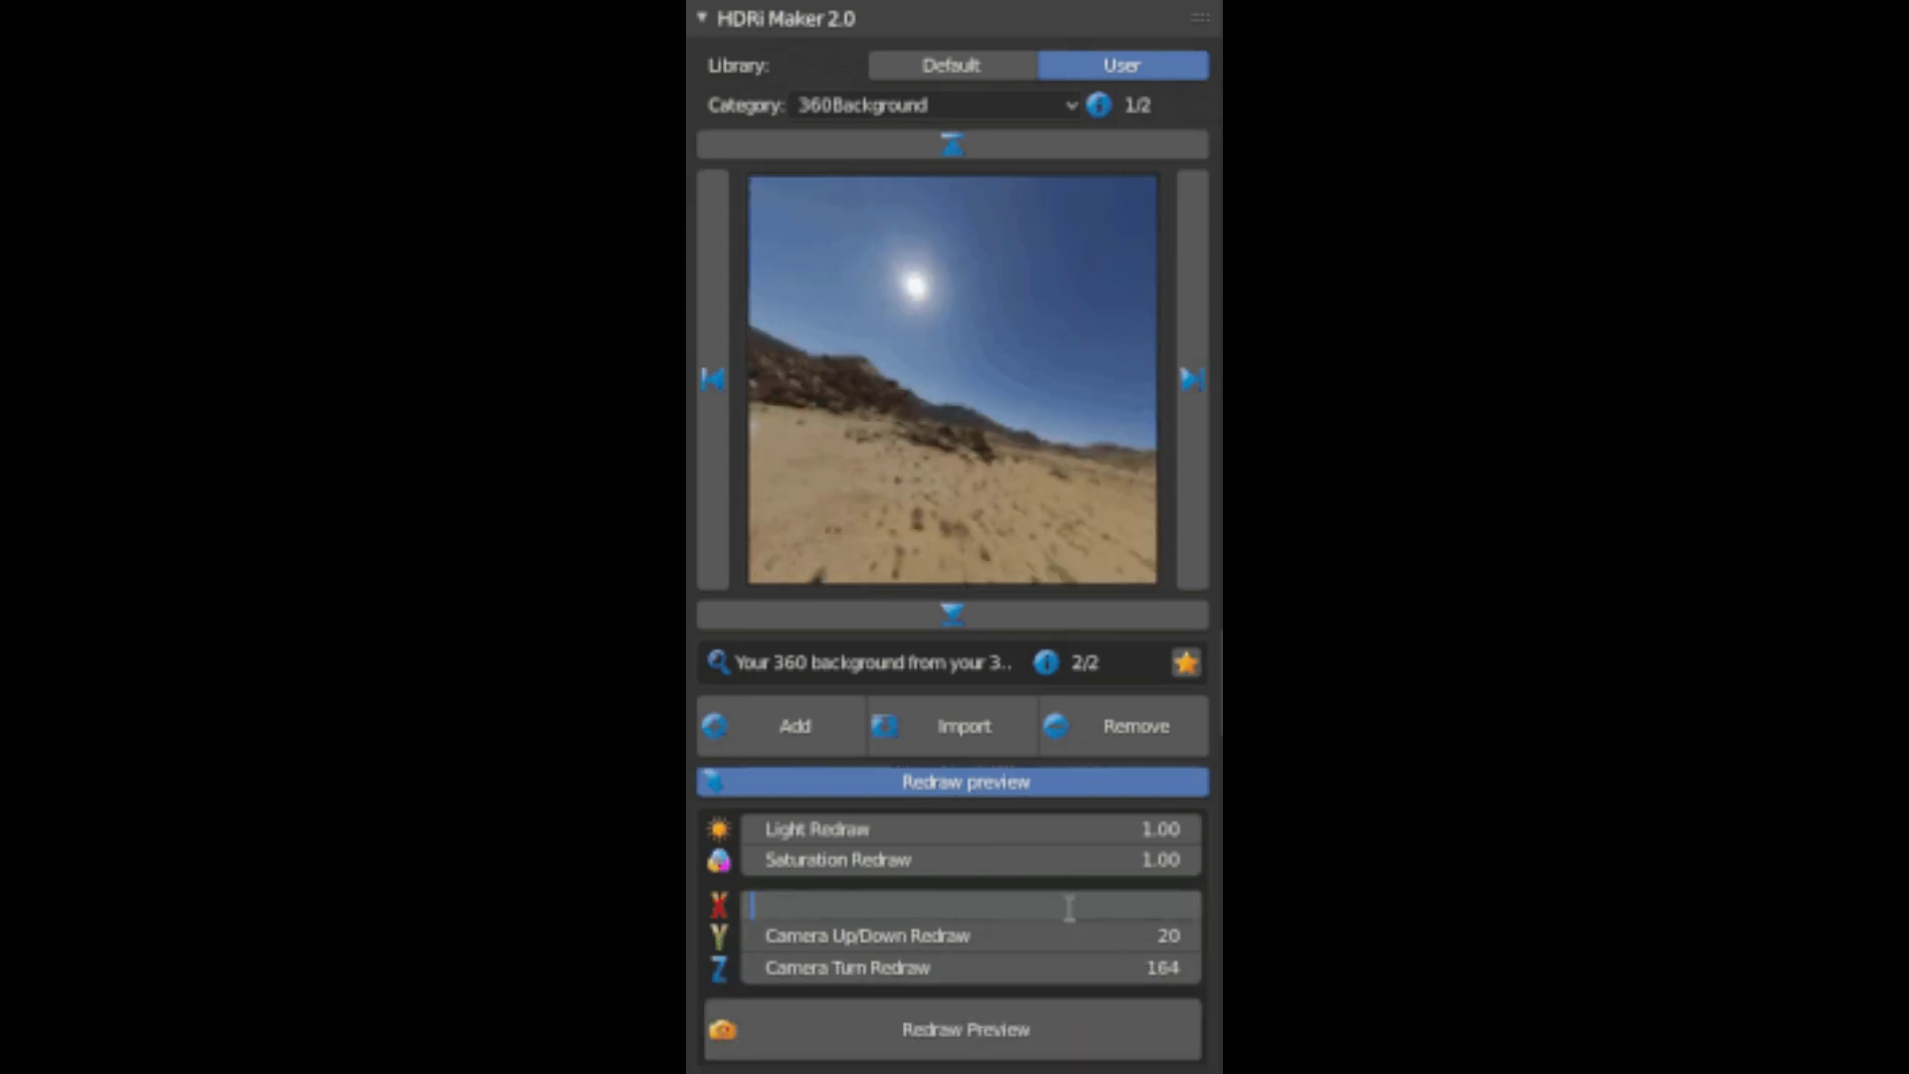
text(0)
key(Return)
click(1040, 1027)
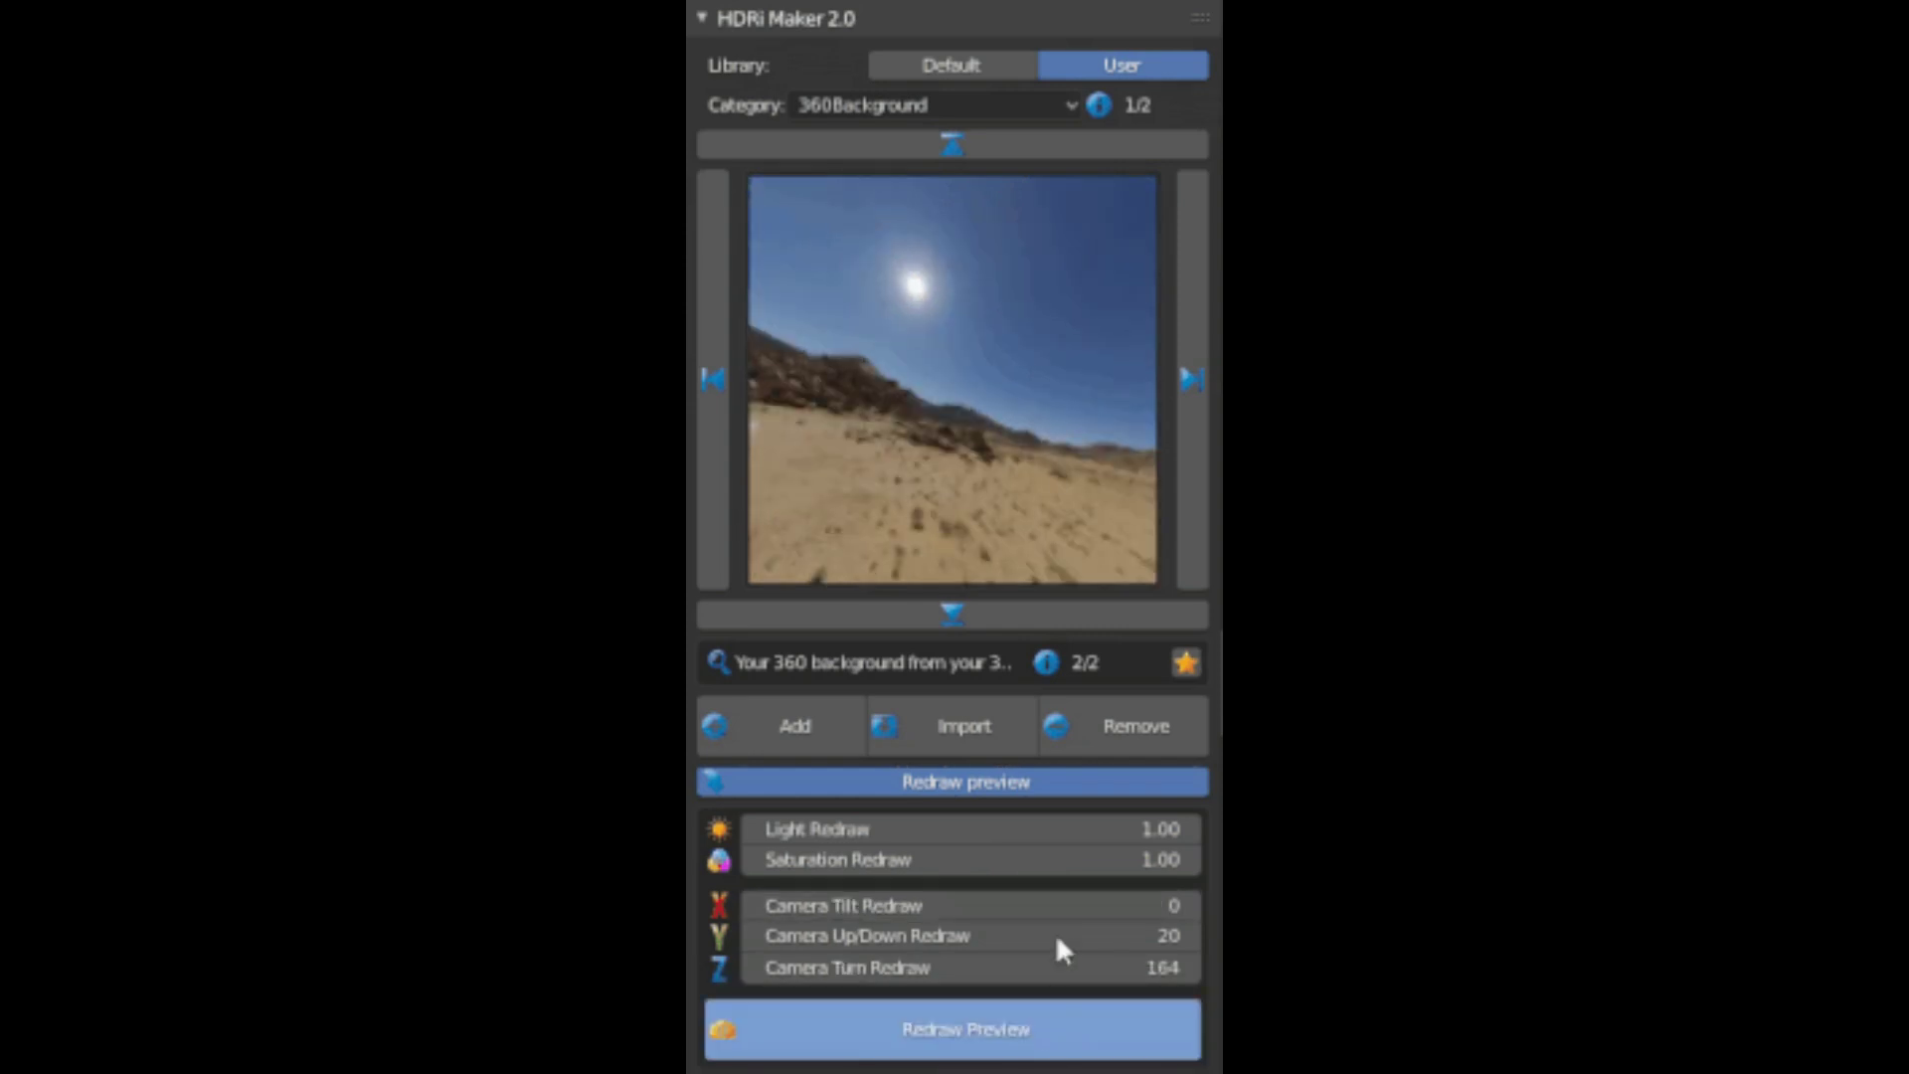
- Set Up/Down 0, Light Redraw 1.45 and Camera Turn 87, then redraw the preview
key(BackSpace)
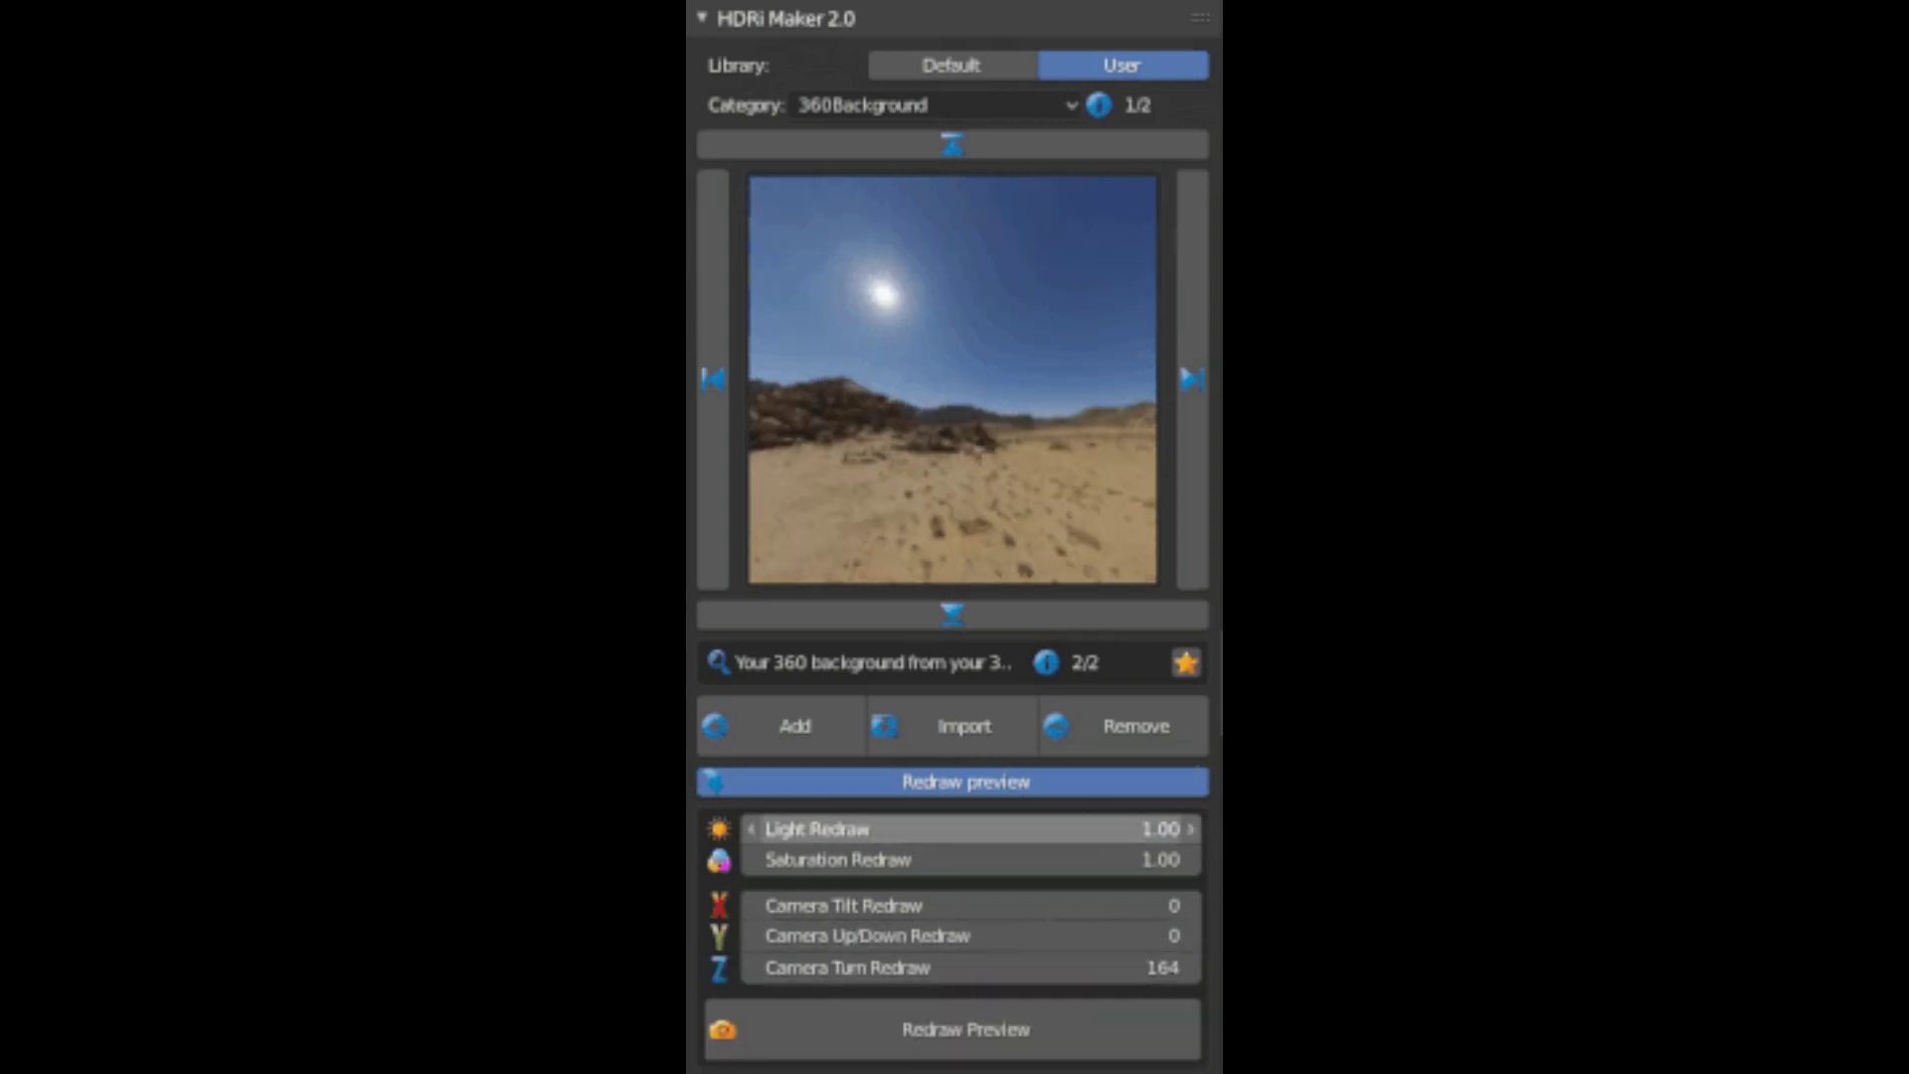
drag(995, 828, 1034, 828)
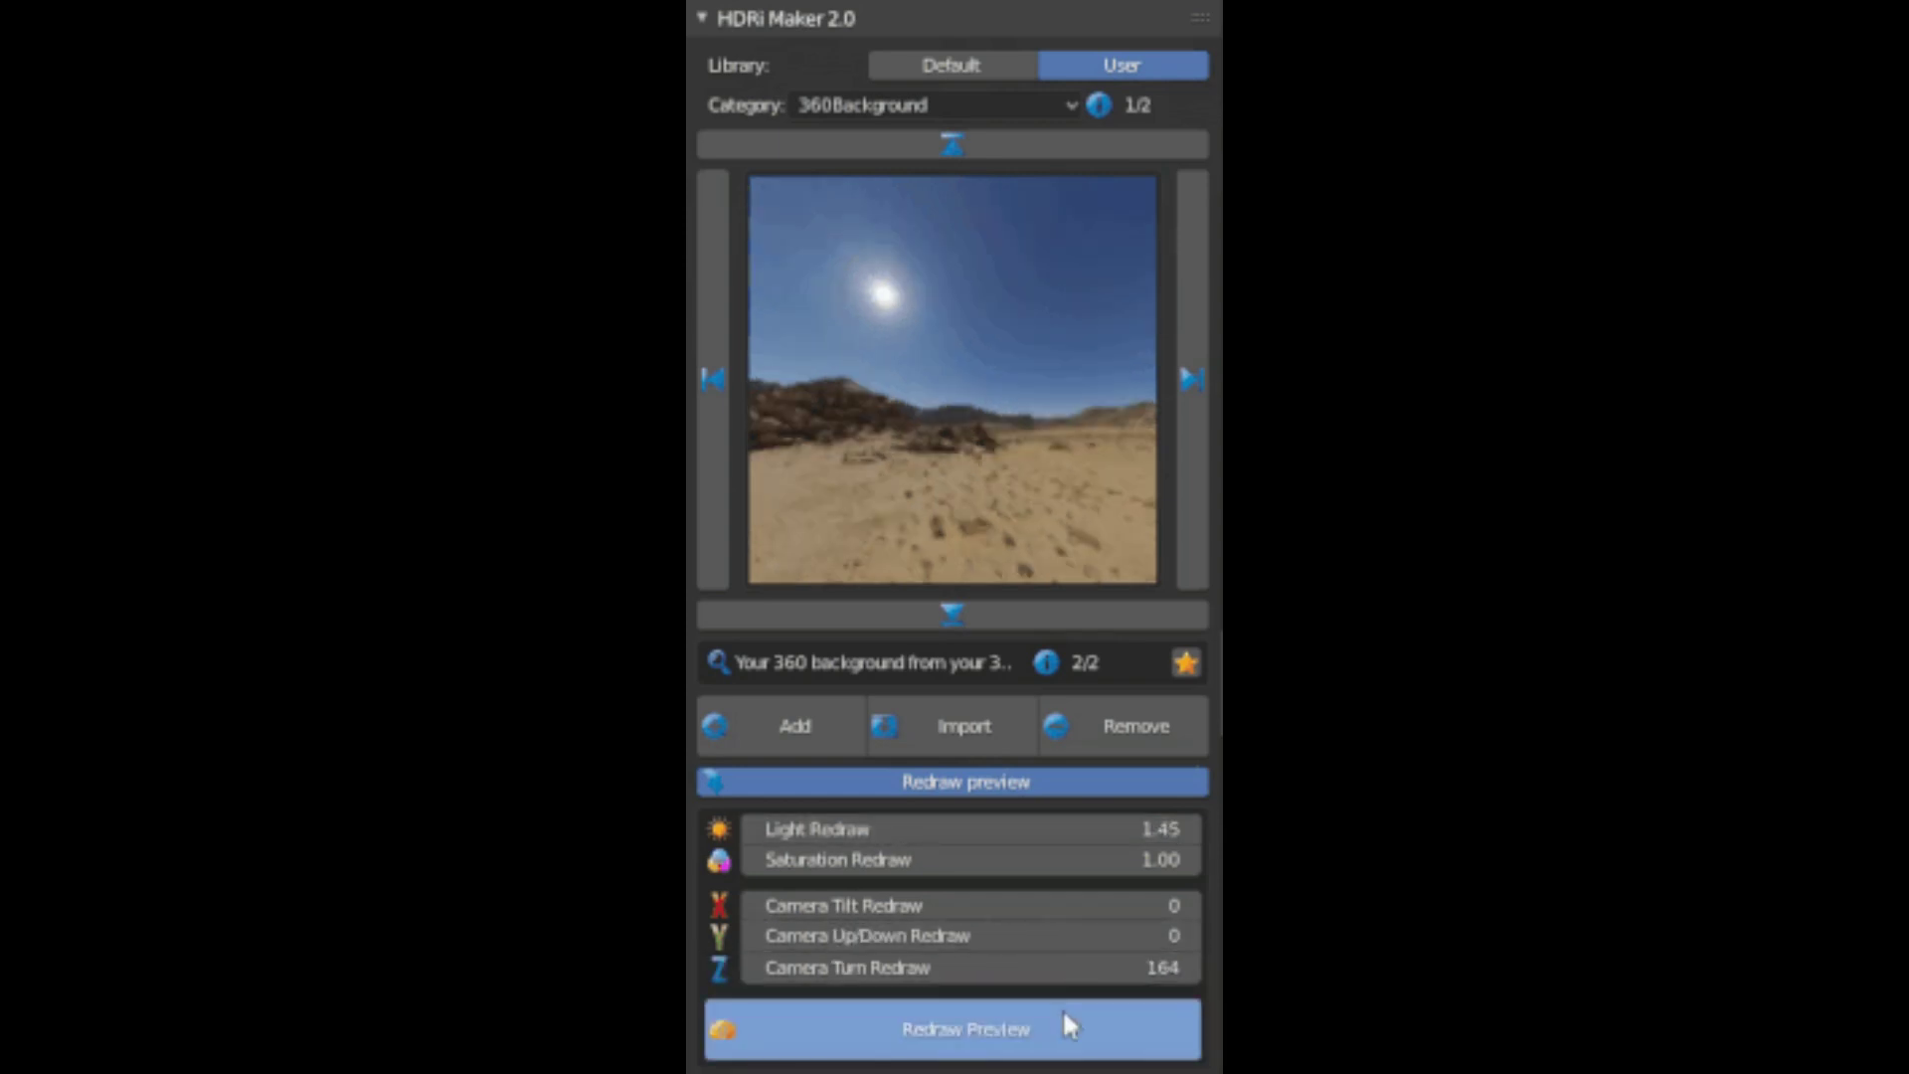
drag(994, 968, 1014, 968)
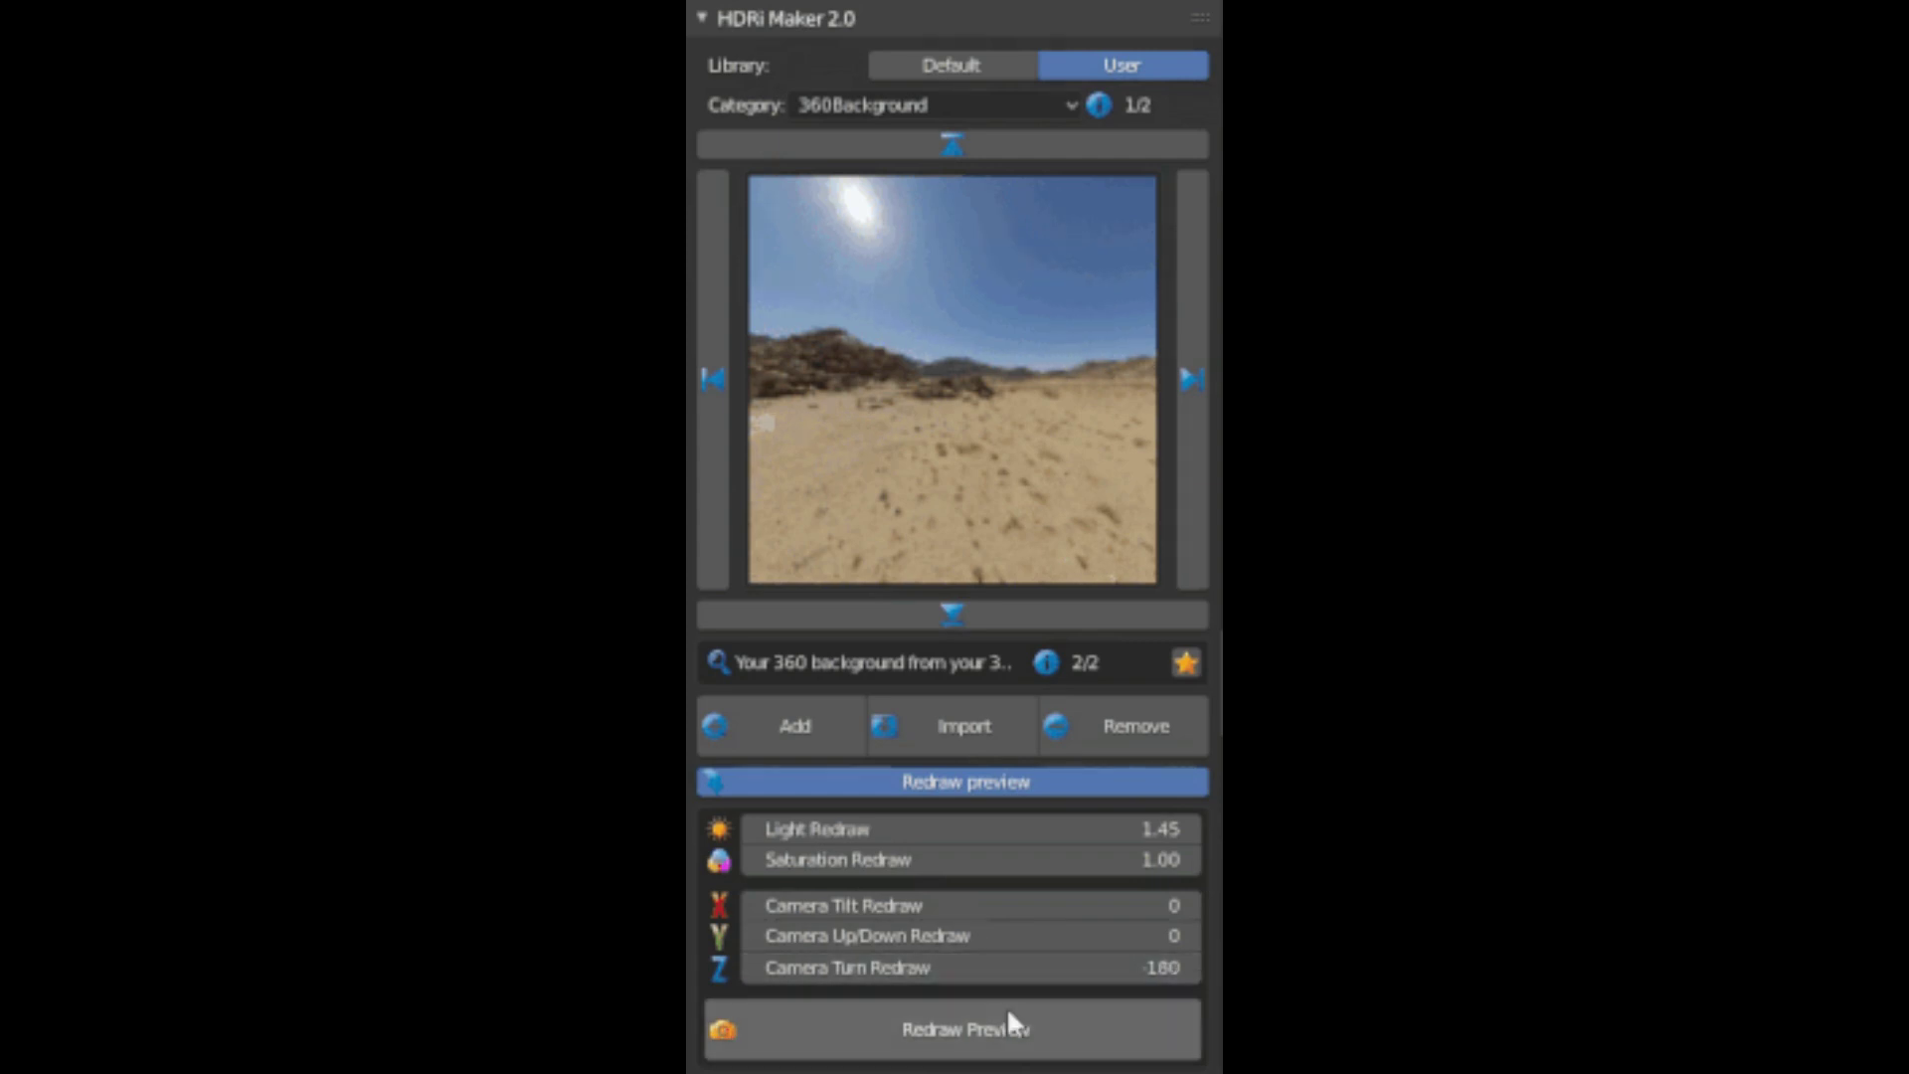
click(1012, 1039)
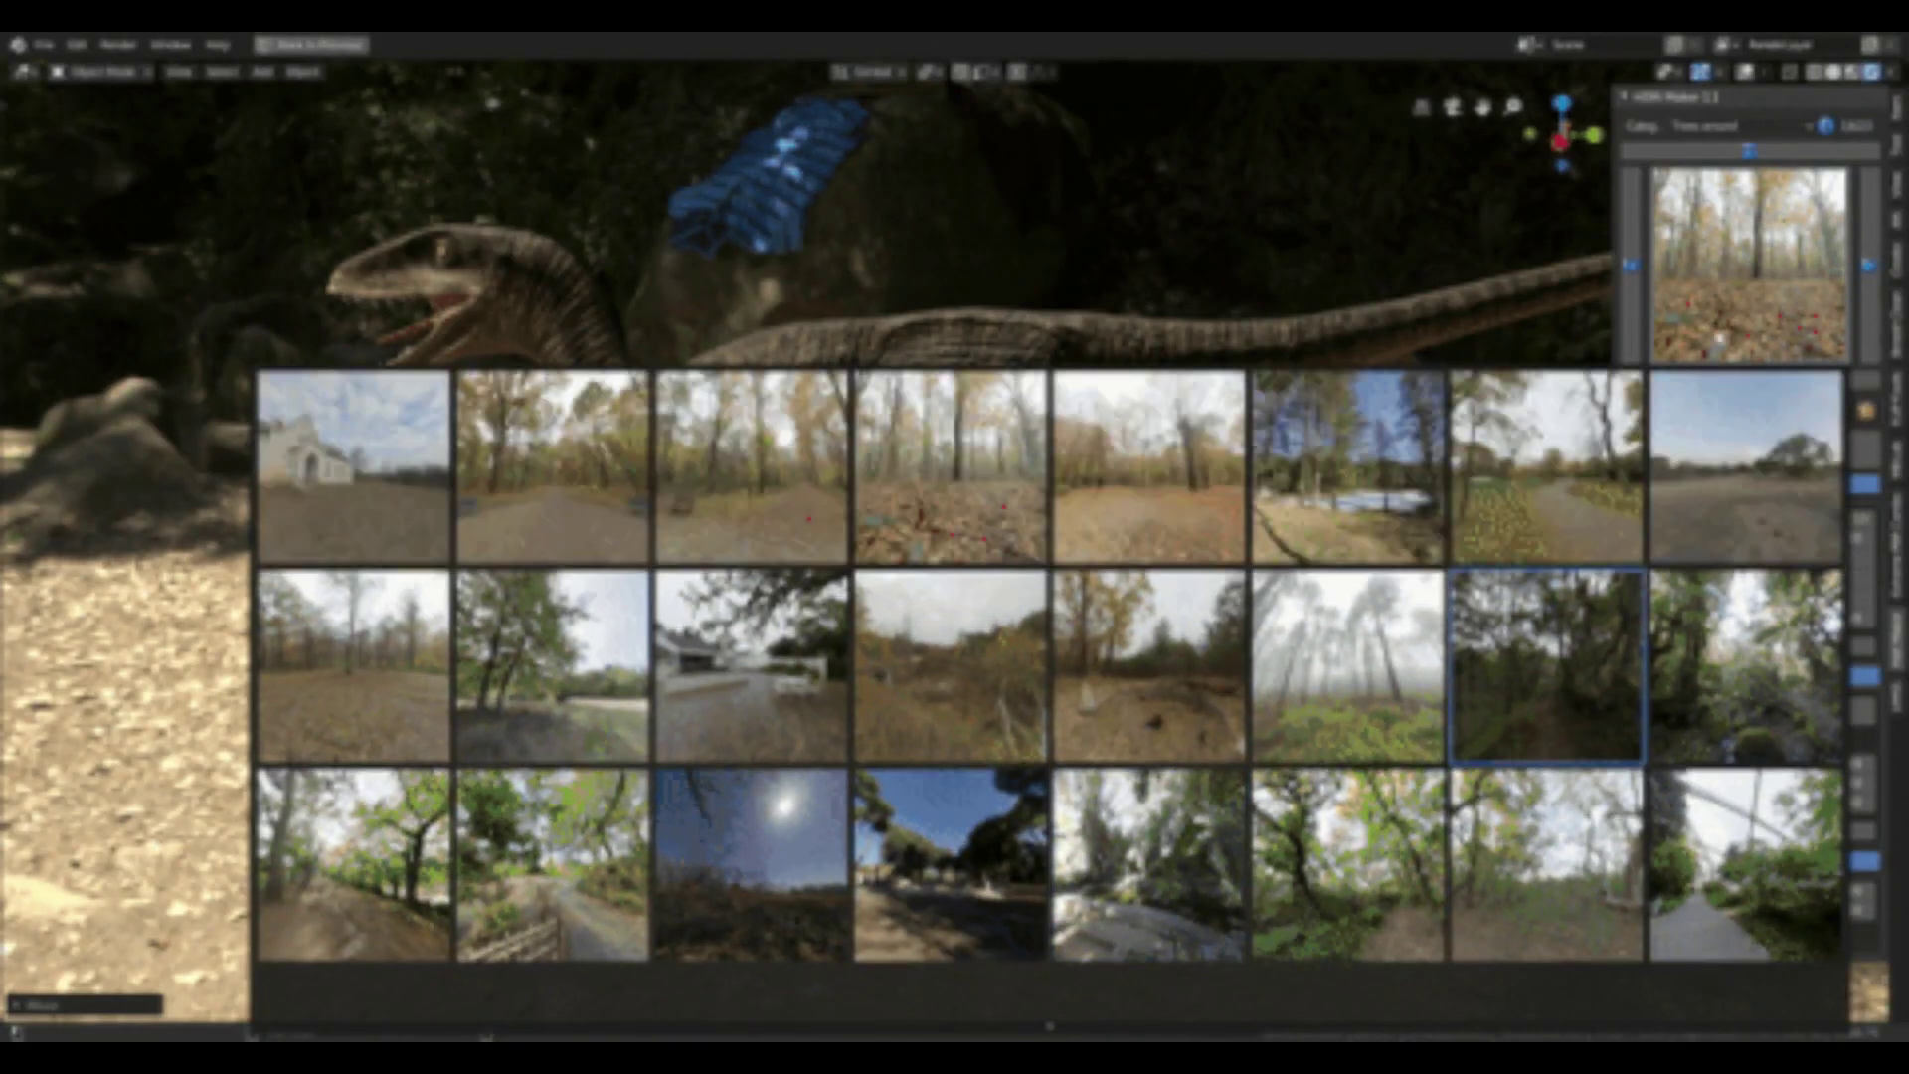
- Change the HDRi Maker category to Open World and scroll through its landscape thumbnails
click(1742, 127)
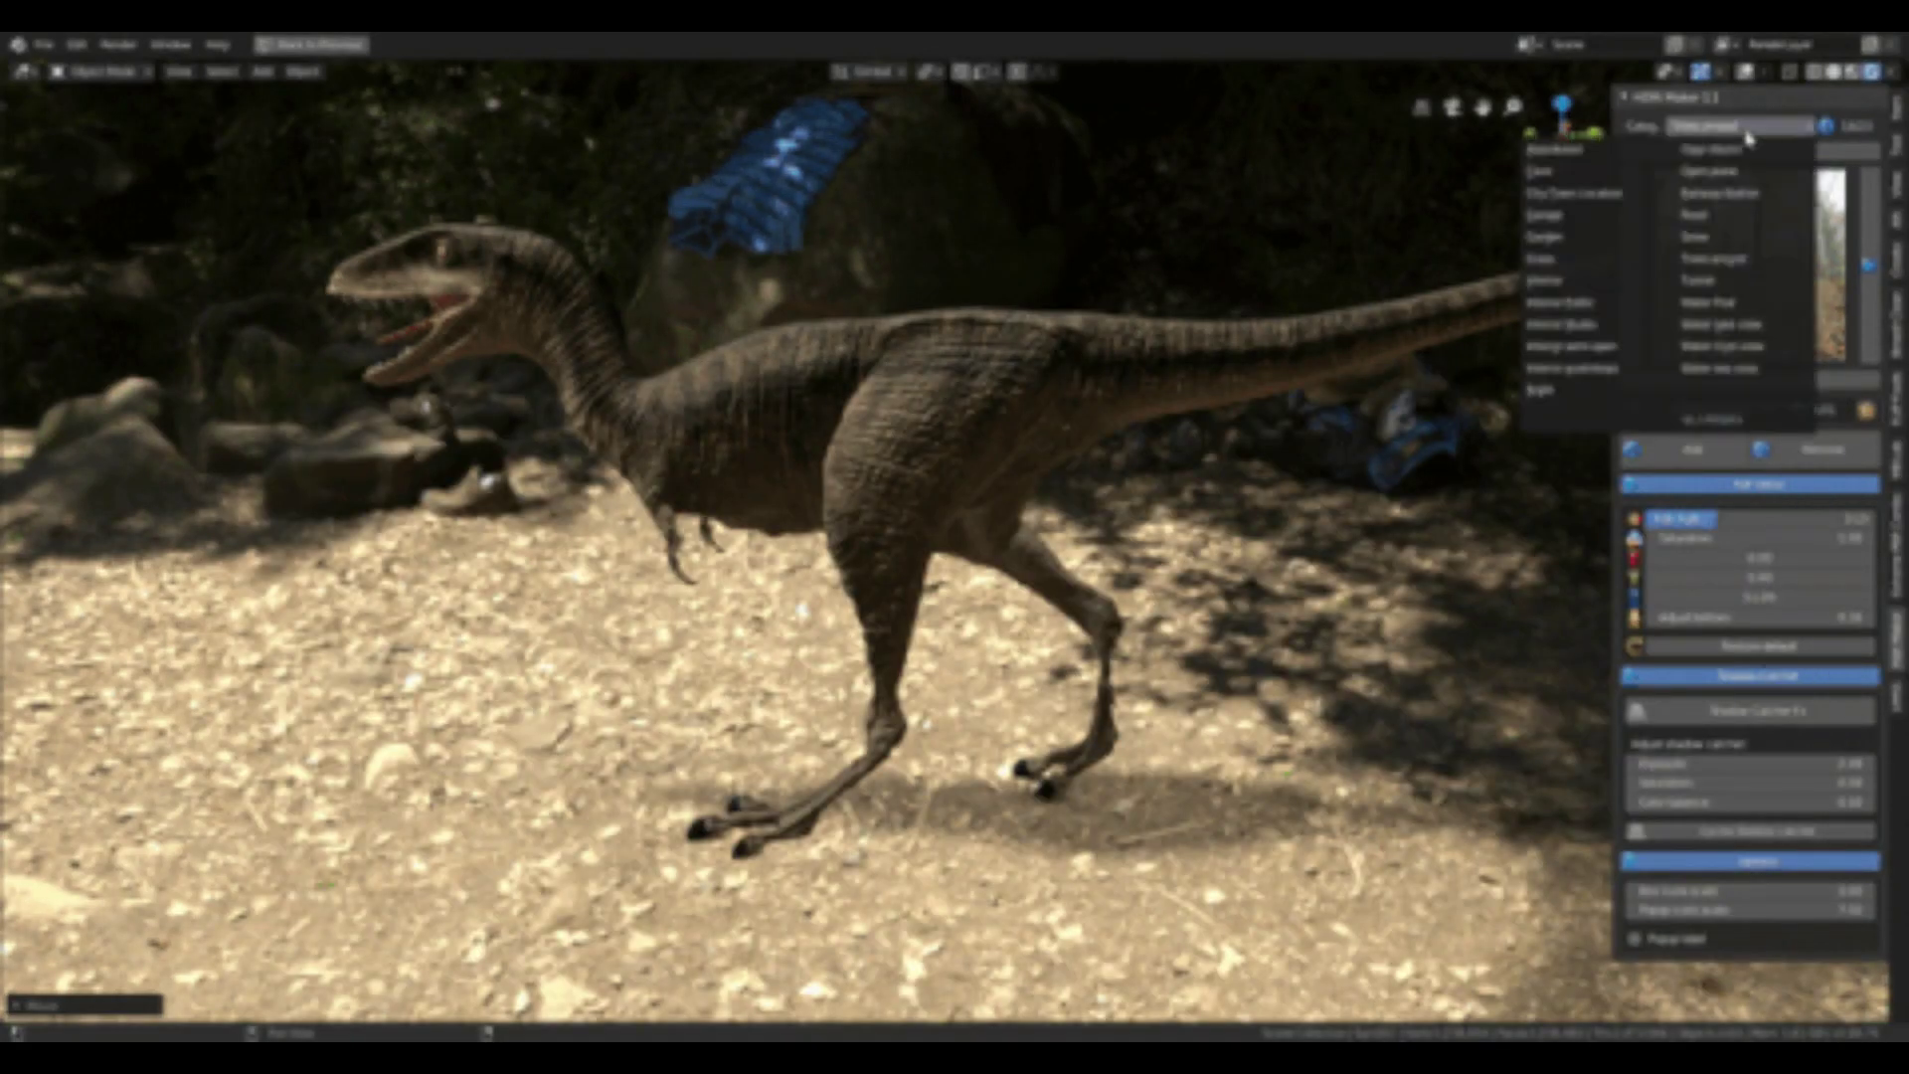
click(1571, 193)
click(1680, 248)
click(1735, 254)
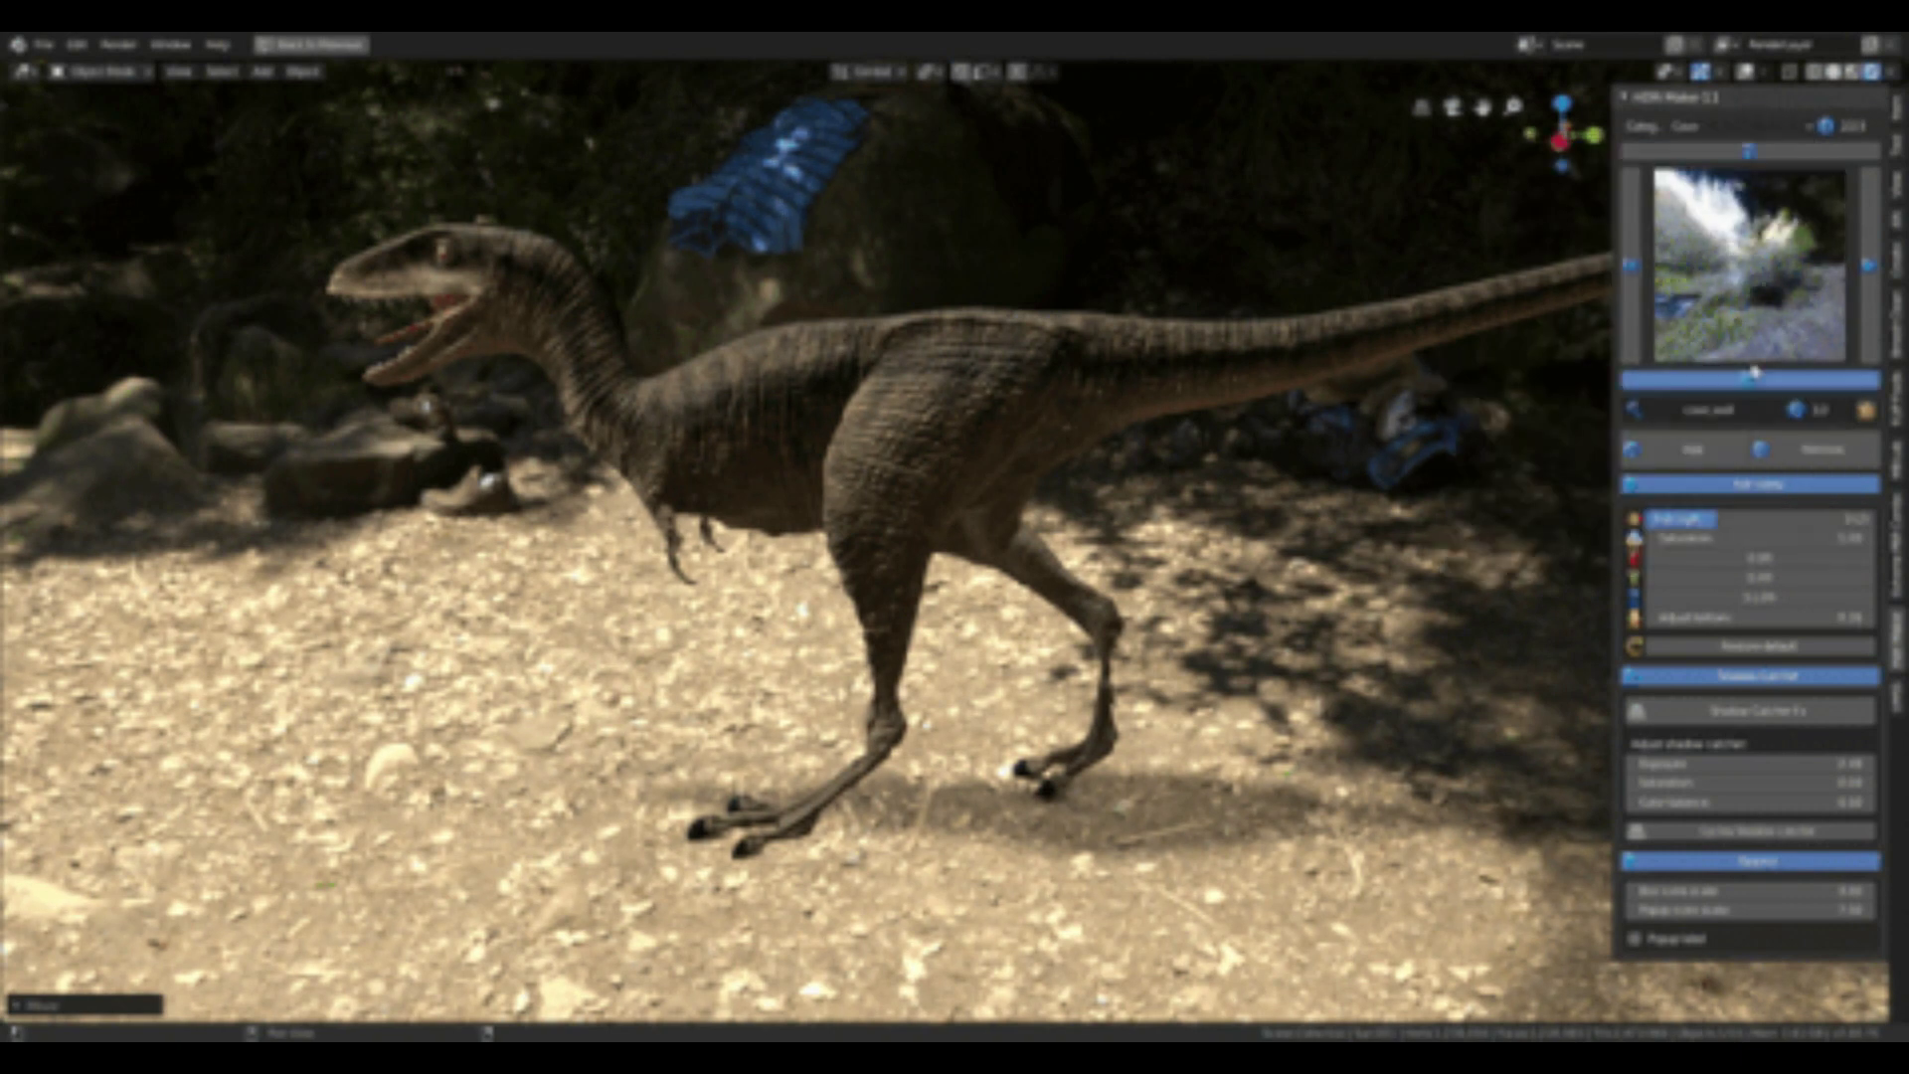
click(1718, 132)
click(1709, 171)
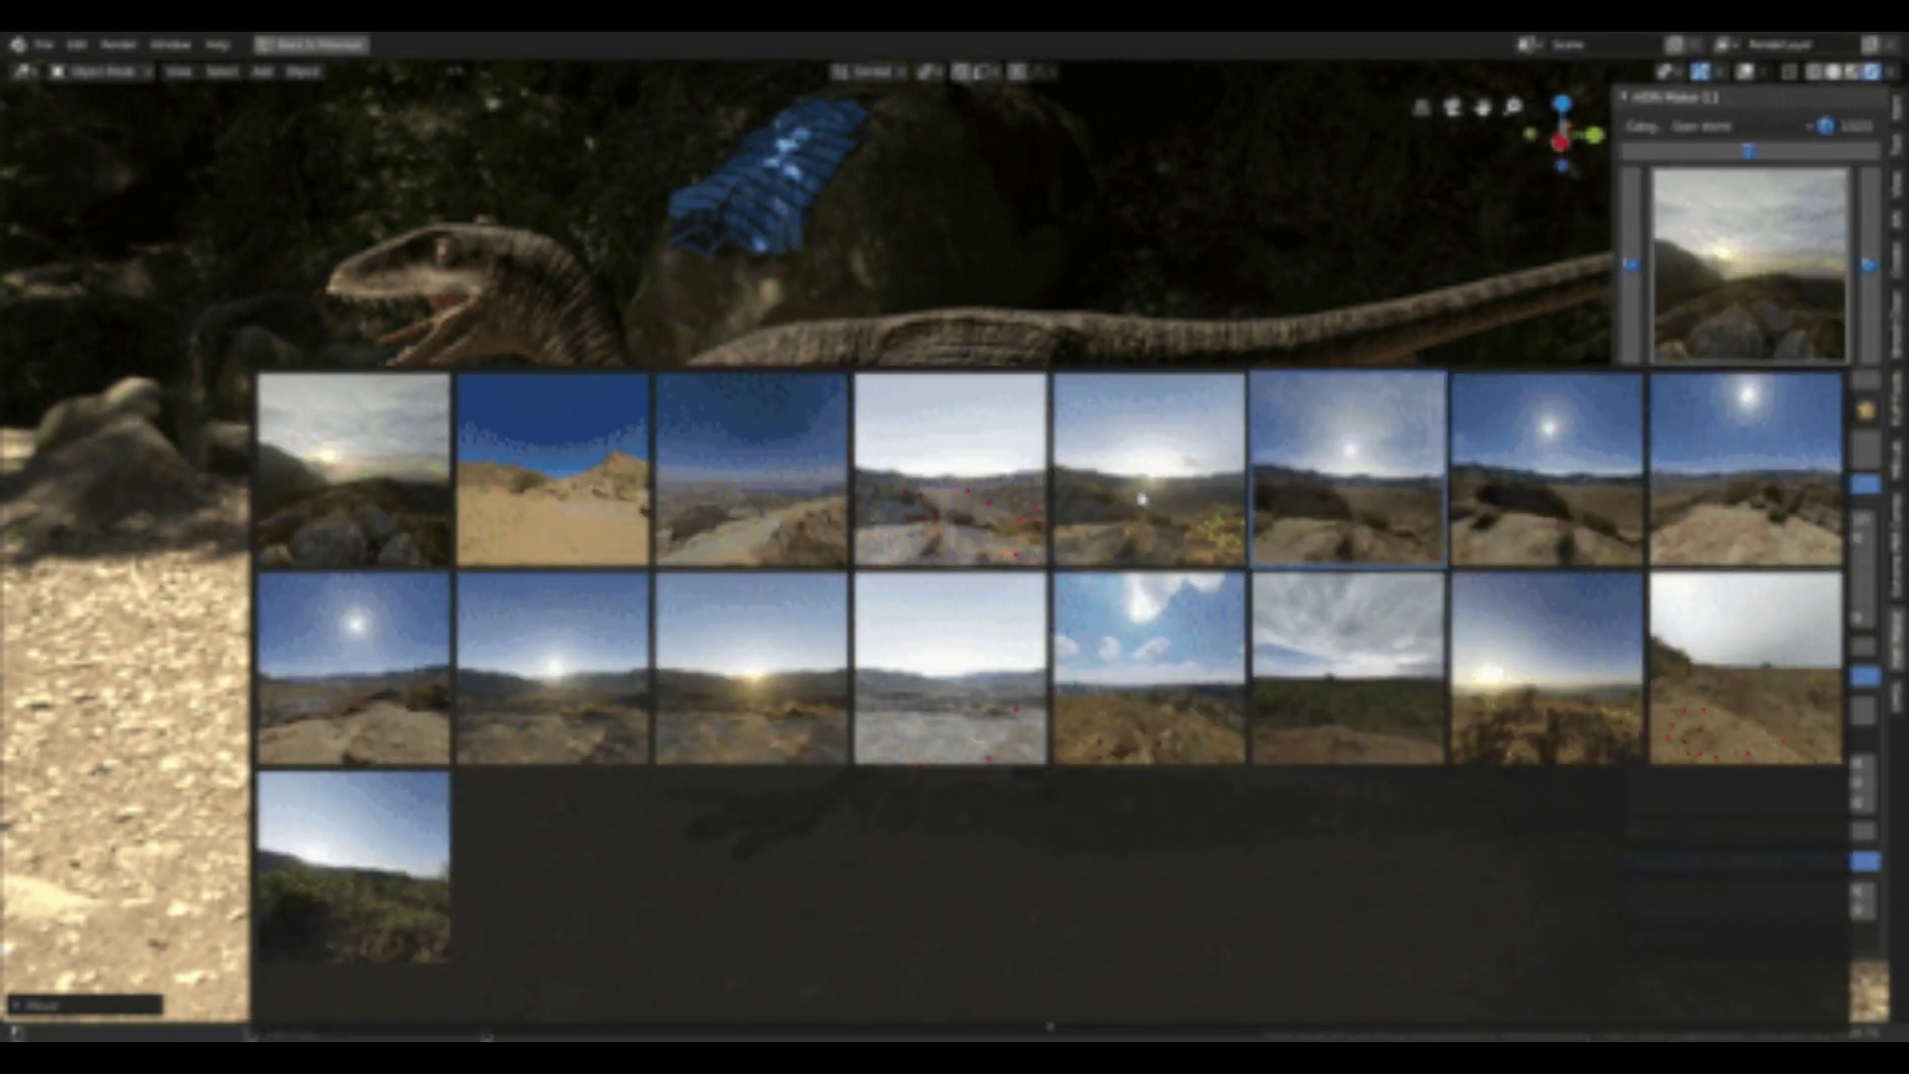
scroll(1062, 1030, down, 2)
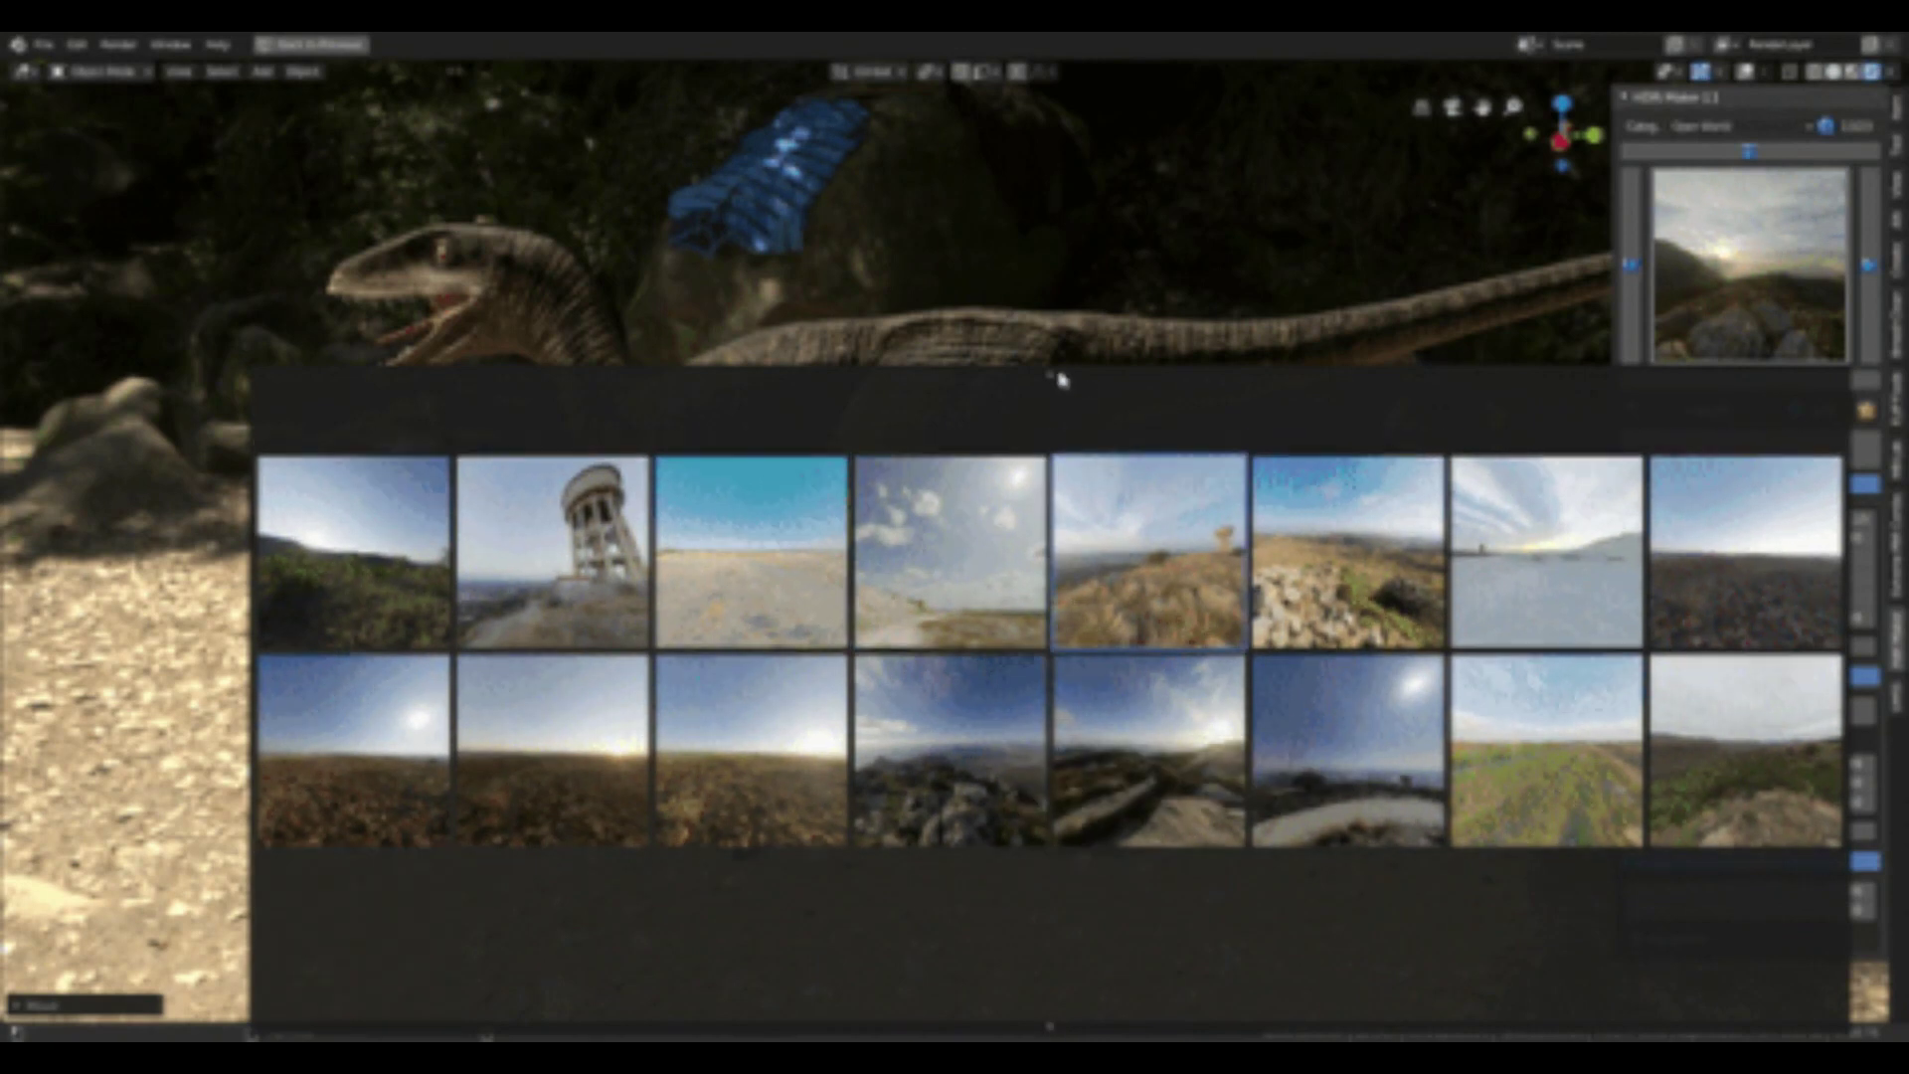
ctrl+scroll(1756, 392, down, 2)
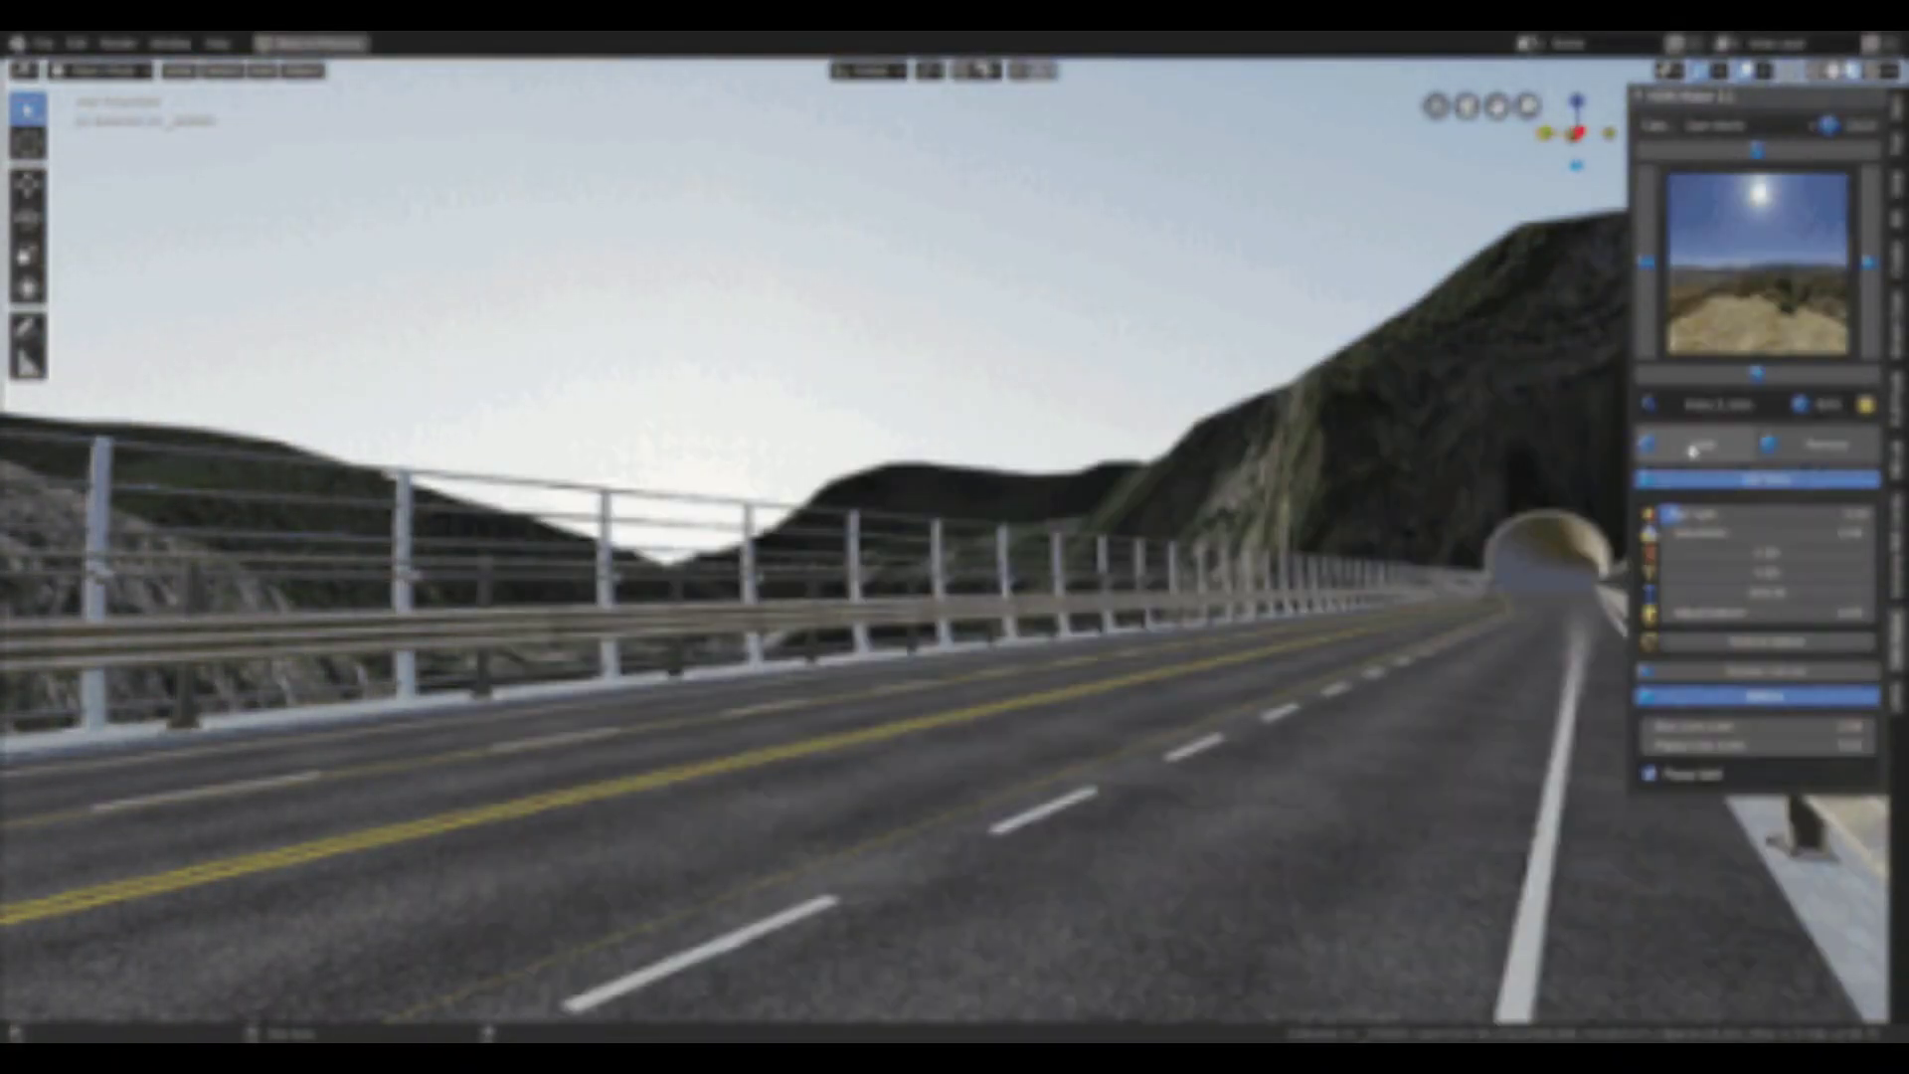
- Add the chosen clear blue-sky HDRI to the mountain road scene's world
click(1693, 449)
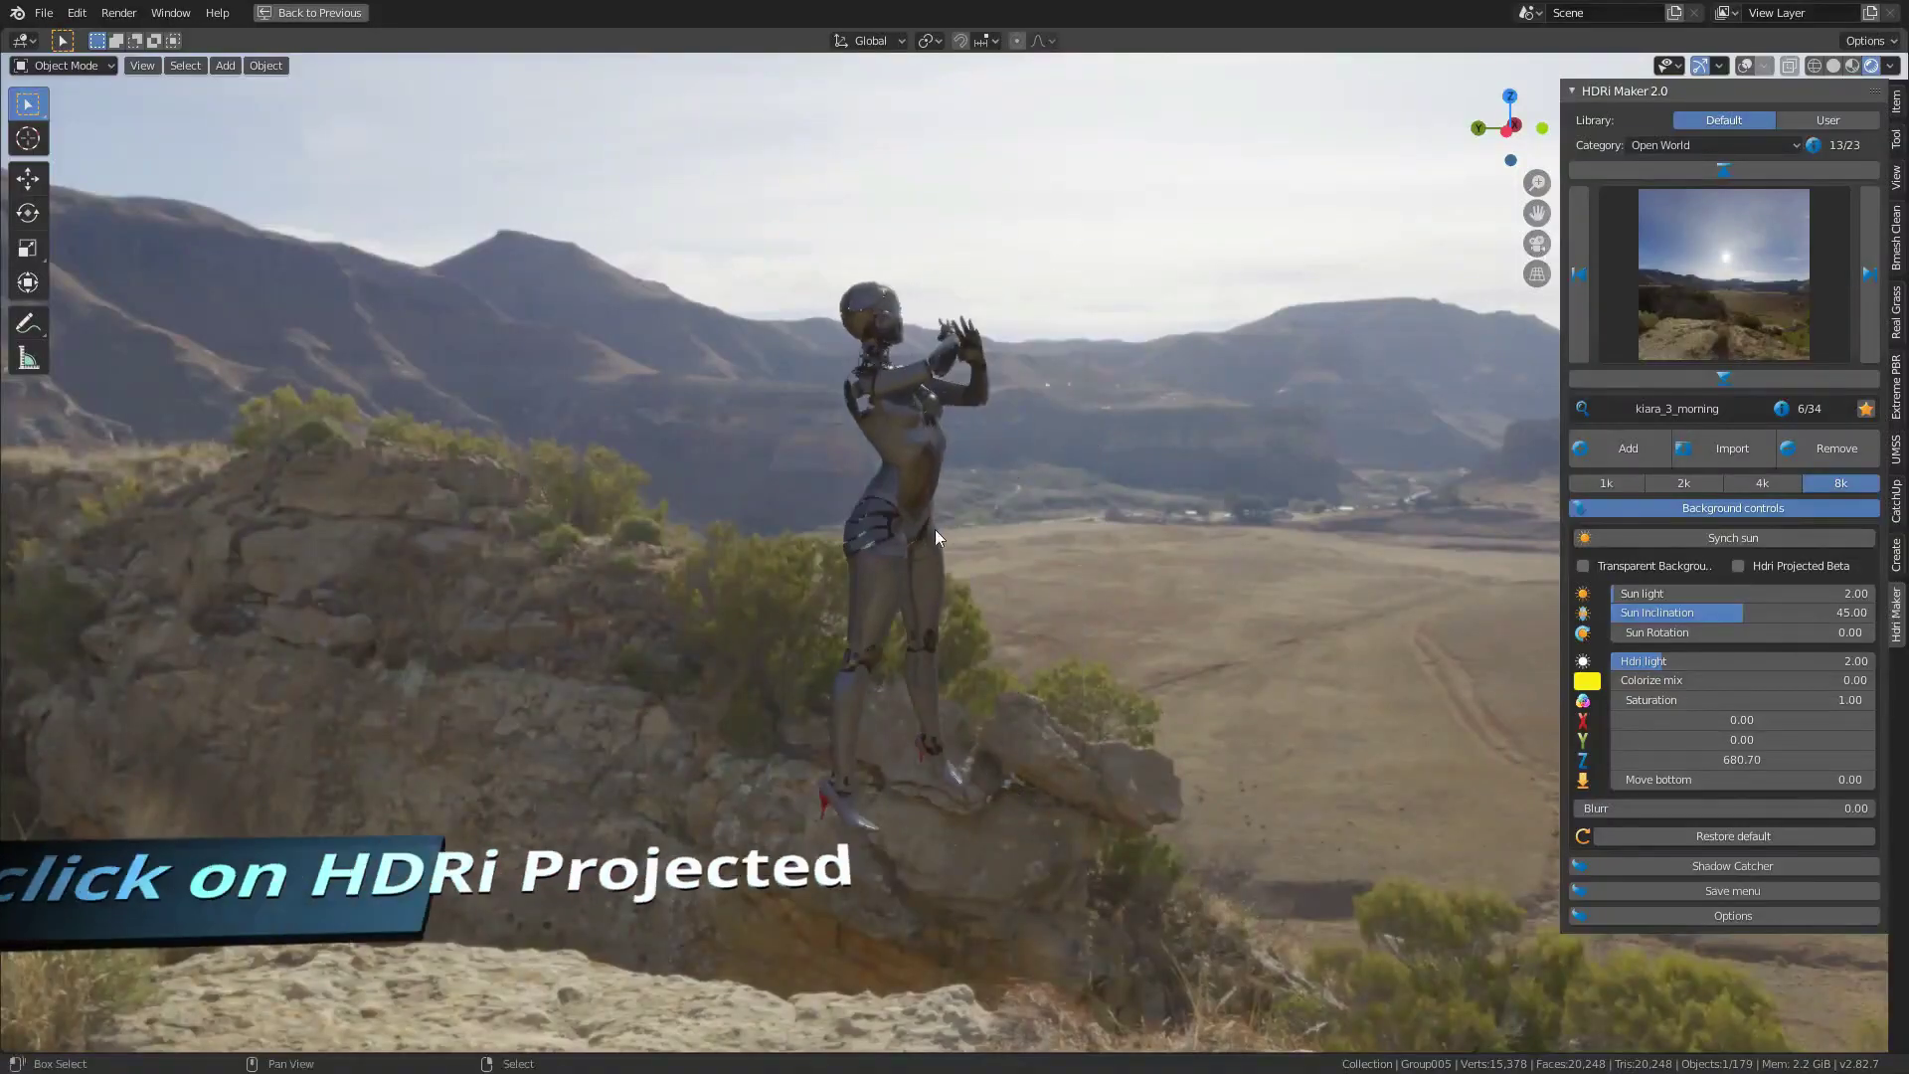
- Enable Hdri Projected Beta so the klara_3_morning HDRI forms a projected ground around the robot
click(1758, 564)
middle_drag(898, 653, 832, 569)
scroll(832, 569, up, 3)
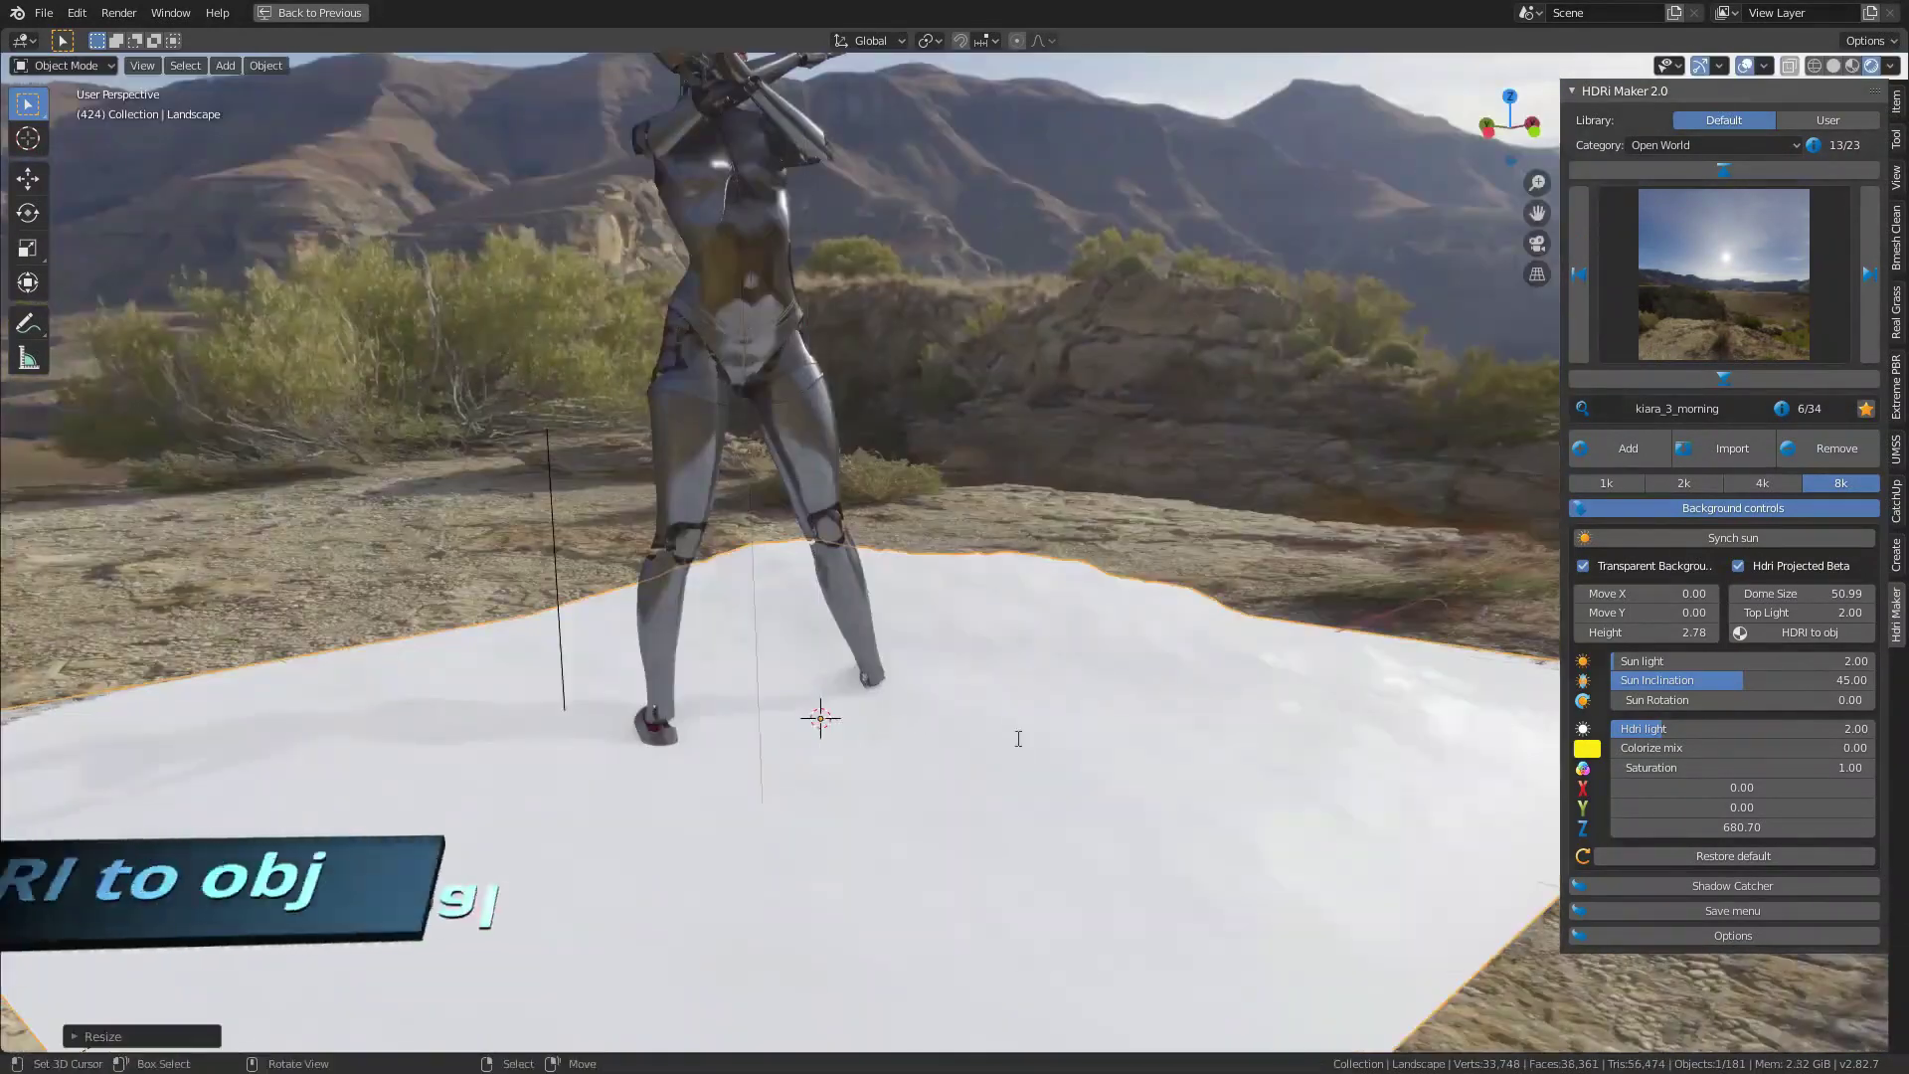
- Shade the landscape plane smooth and project the HDRI onto it with HDRI to obj
key(F3)
text(Shade Smooth)
click(1091, 778)
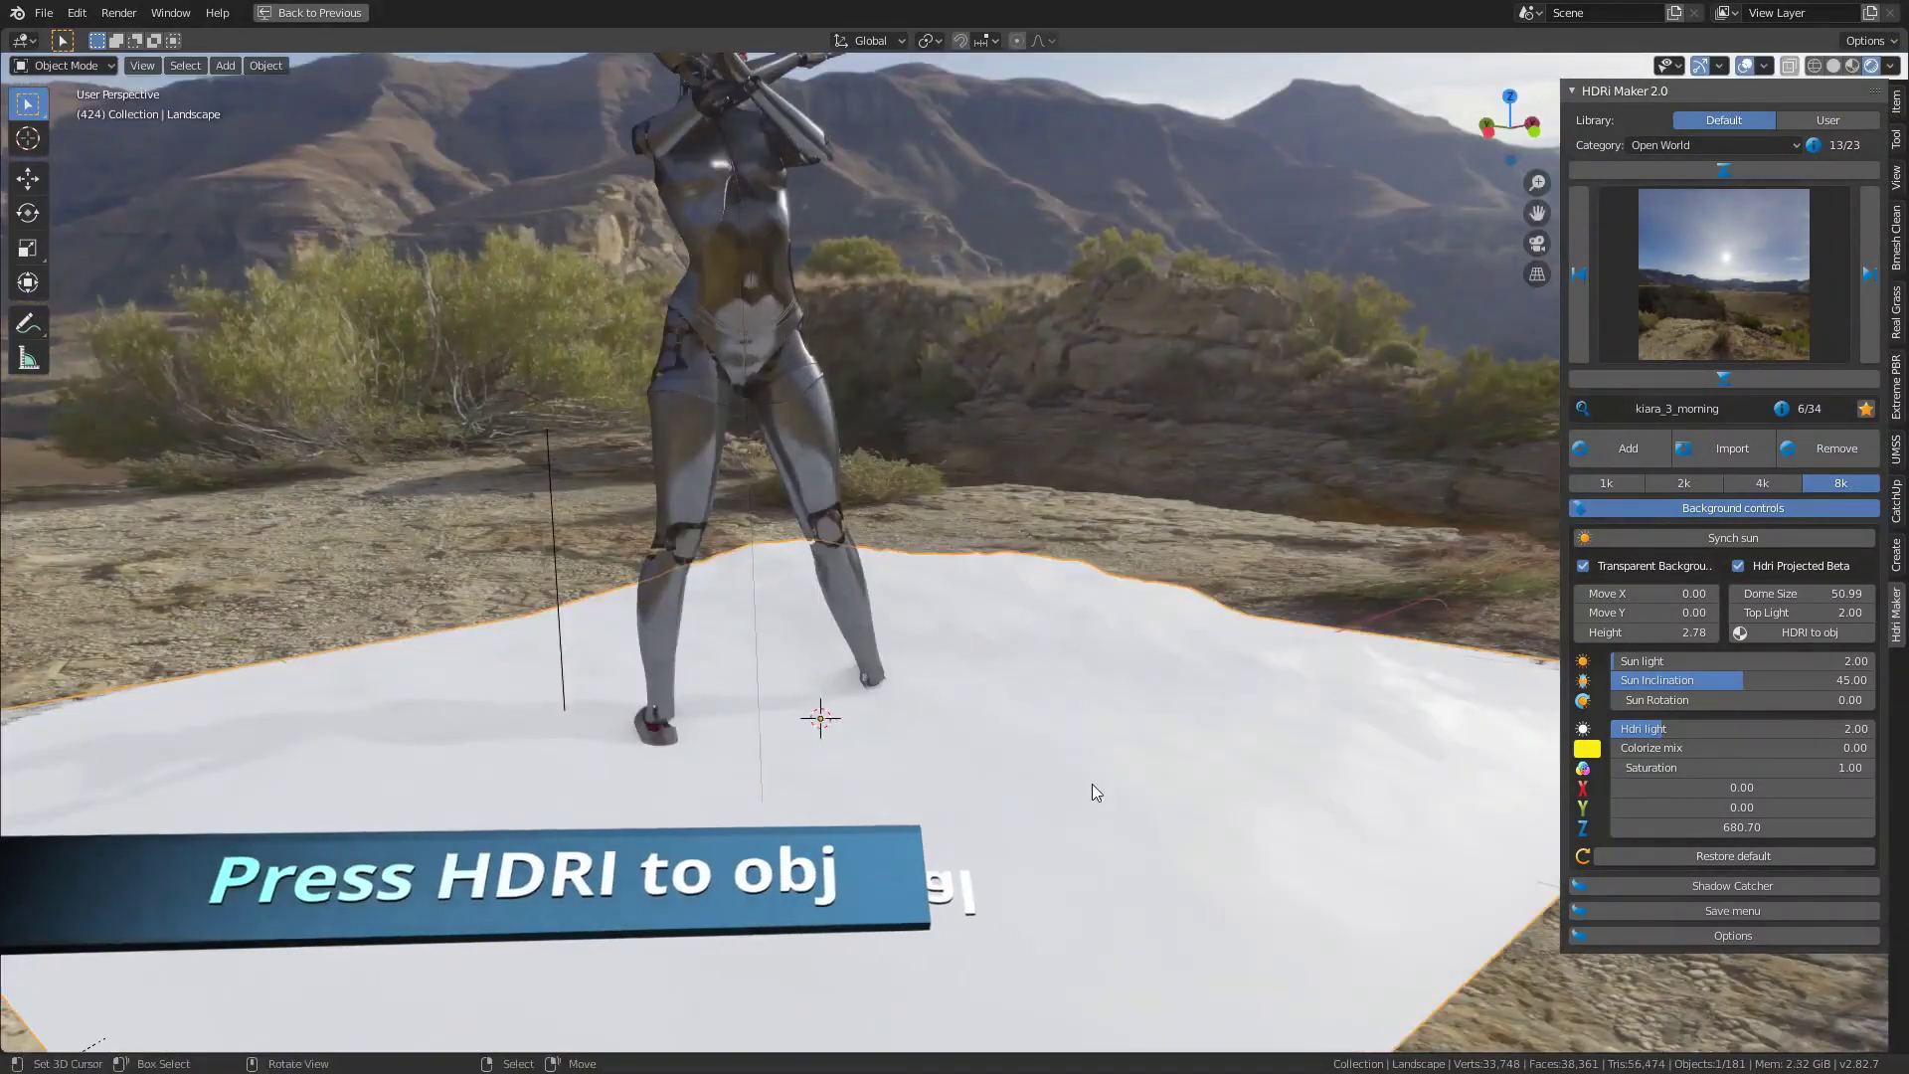